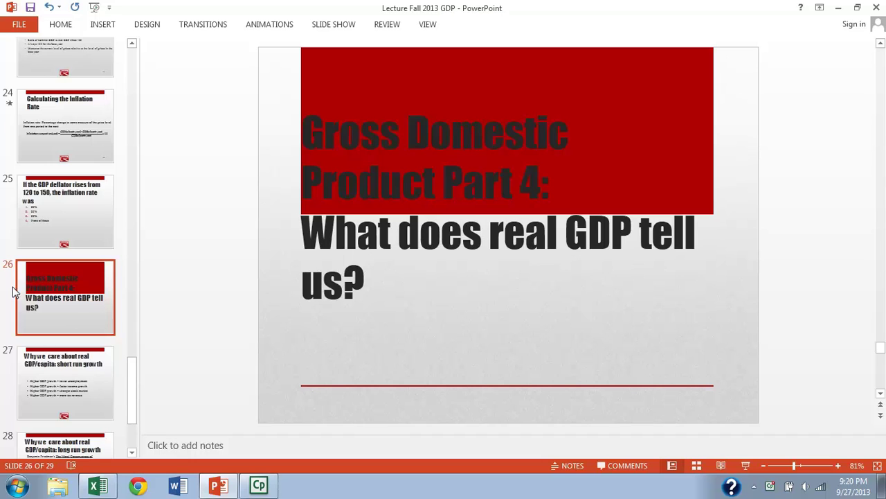
- Show slide 27 on short-run growth and scroll the slide pane further down
left_click(48, 376)
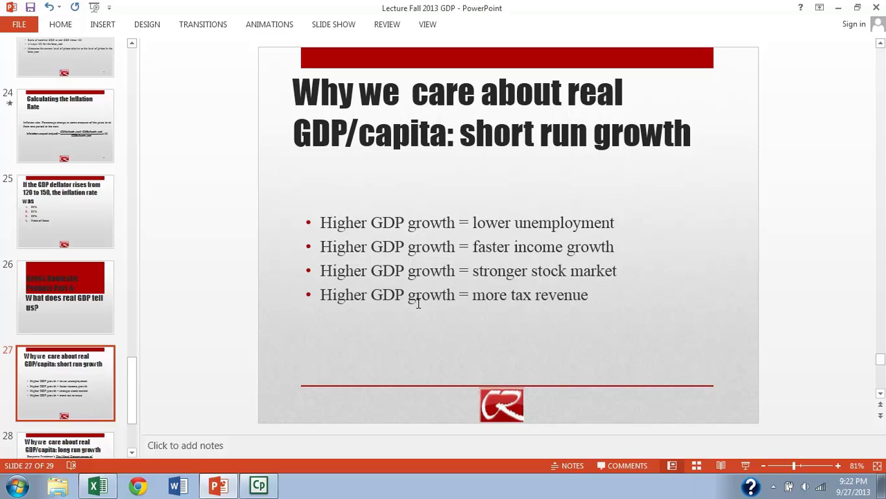
scroll(82, 392, "down", 1)
- Move from slide 28 on long-run growth to slide 29's GDP vs. Quality of Life chart
left_click(83, 394)
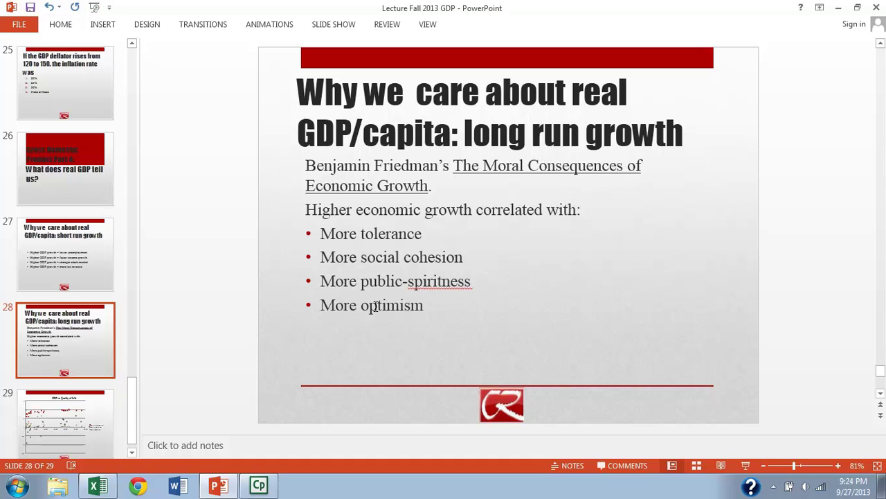
left_click(67, 410)
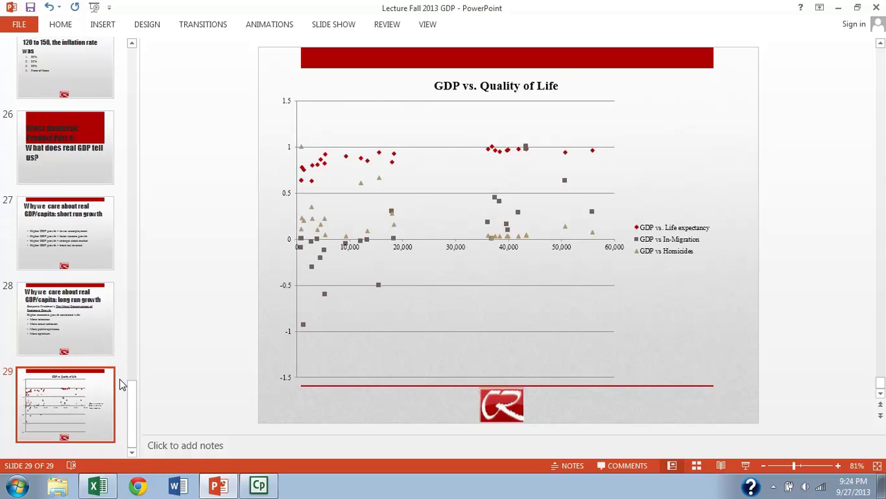
- Bring up the Nominal and Real GDP workbook in Excel and return to the sheet
left_click(98, 485)
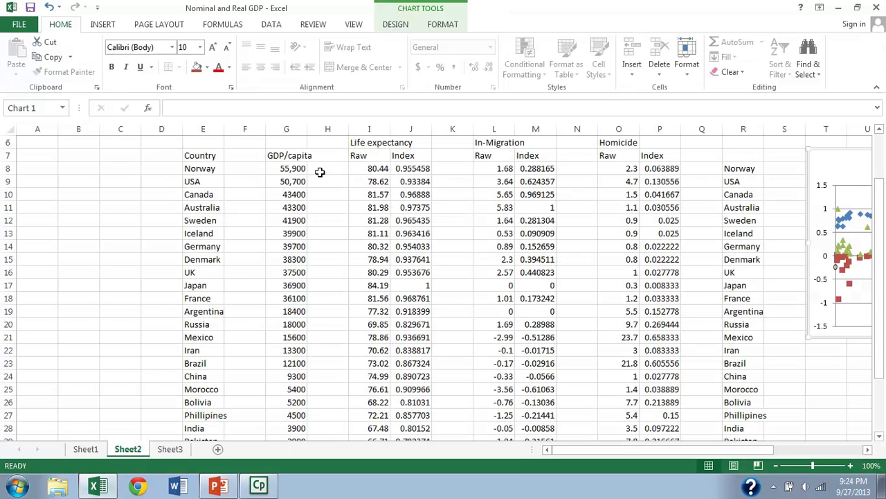
left_click(147, 349)
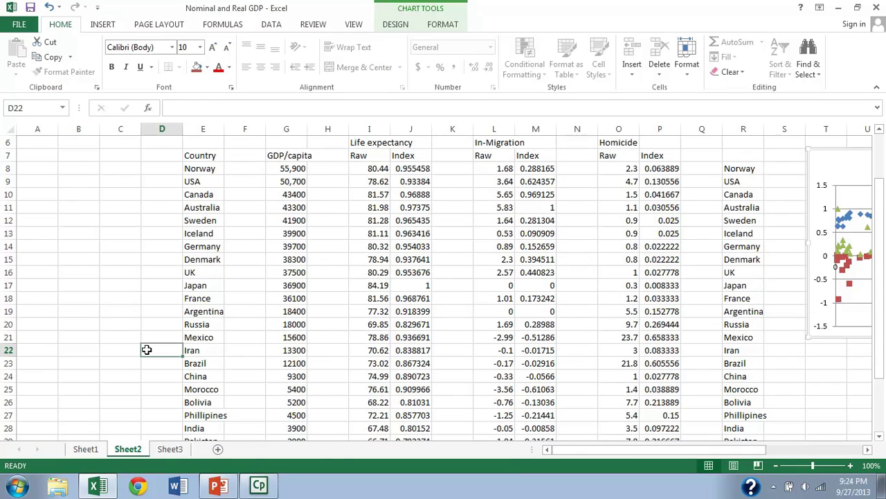
scroll(147, 349, "down", 1)
scroll(146, 349, "up", 1)
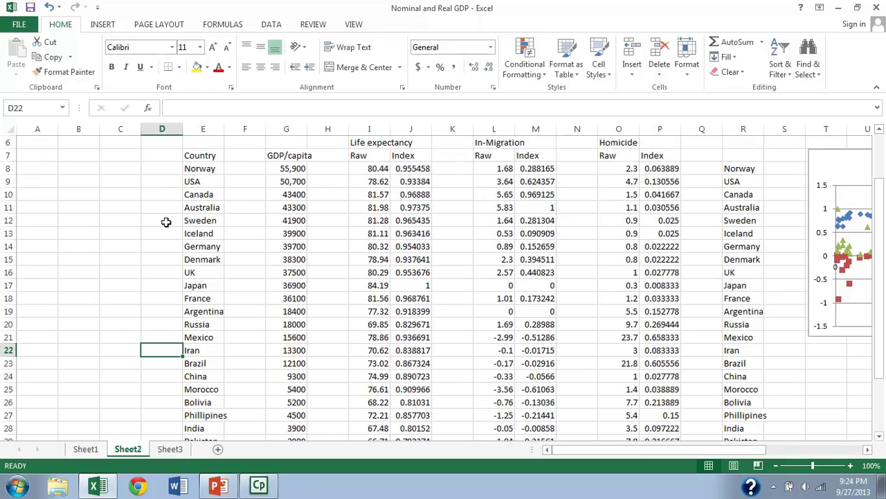
- Point out the Canada, USA, Denmark and Germany rows in the country table
left_click(144, 191)
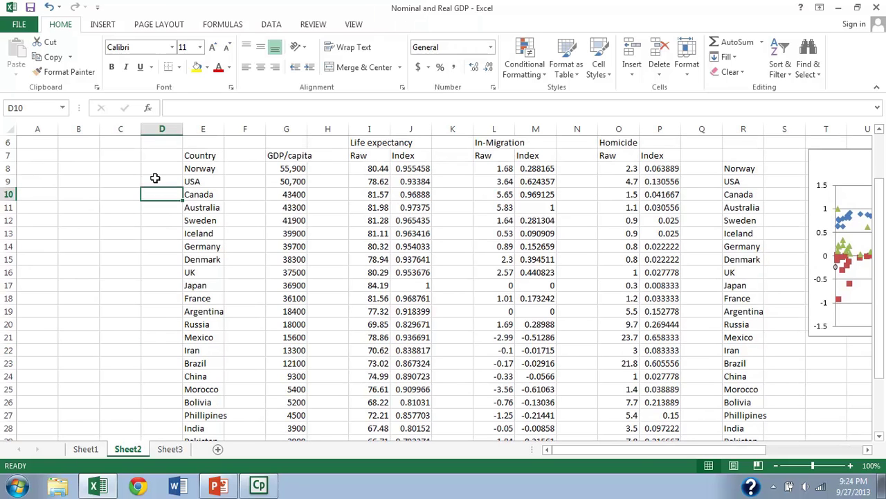
left_click(155, 179)
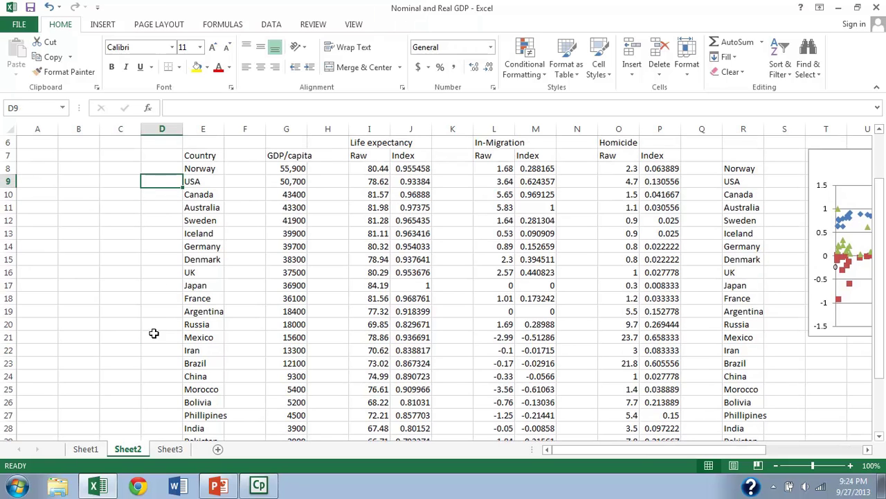
scroll(156, 274, "down", 2)
scroll(158, 275, "up", 2)
left_click(159, 254)
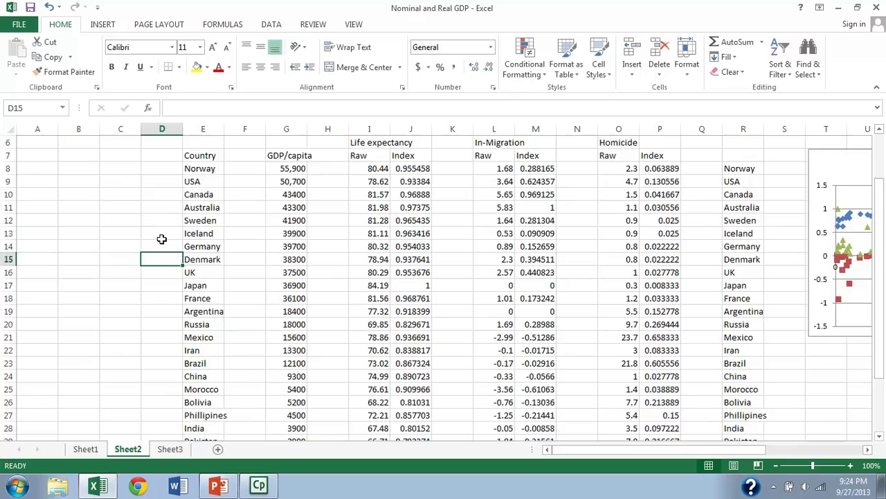
scroll(161, 239, "down", 3)
scroll(161, 238, "up", 2)
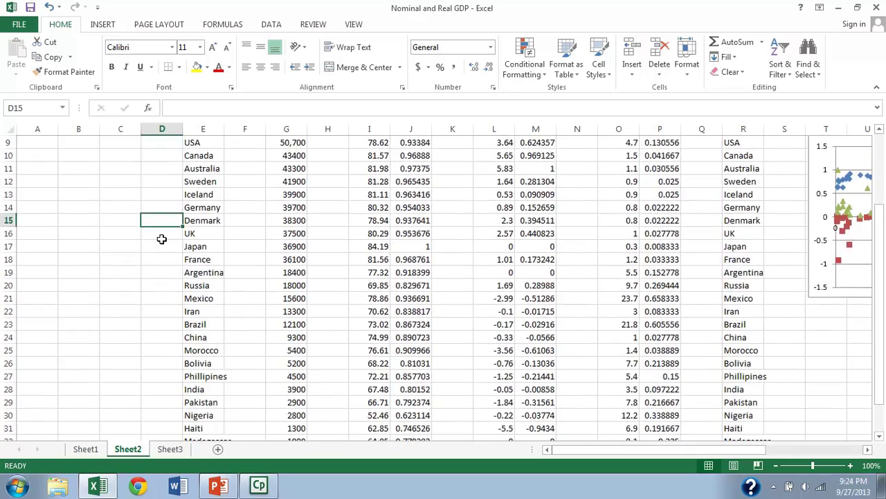
scroll(161, 239, "up", 1)
scroll(161, 239, "down", 1)
left_click(155, 207)
scroll(154, 201, "up", 1)
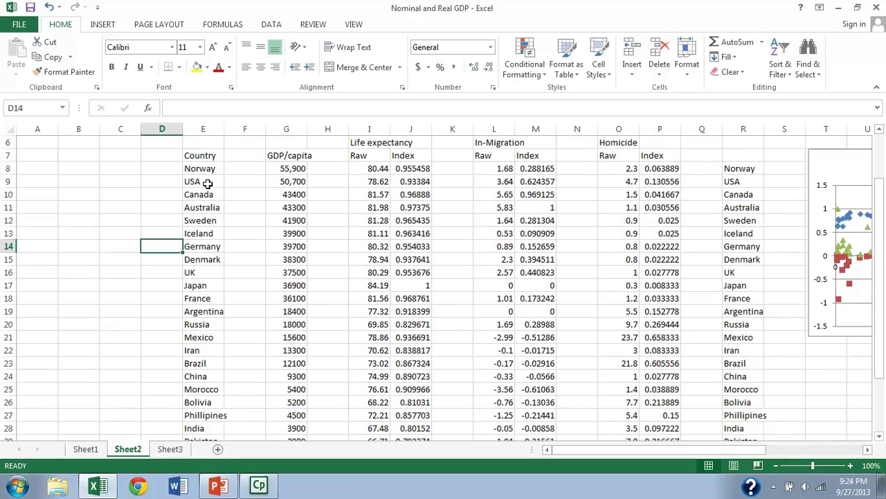
left_click(162, 181)
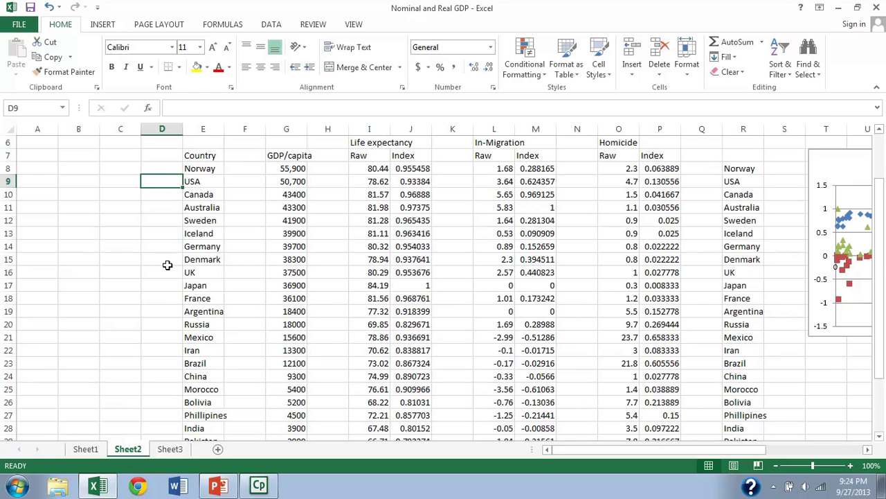
- Highlight the rows from Canada to France, then point out Japan, France and Russia
left_click_drag(169, 296, 171, 198)
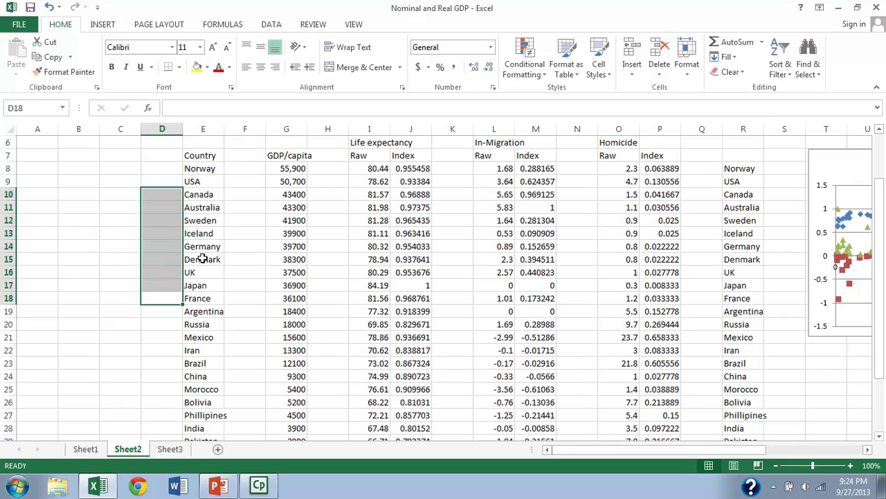
left_click(159, 296)
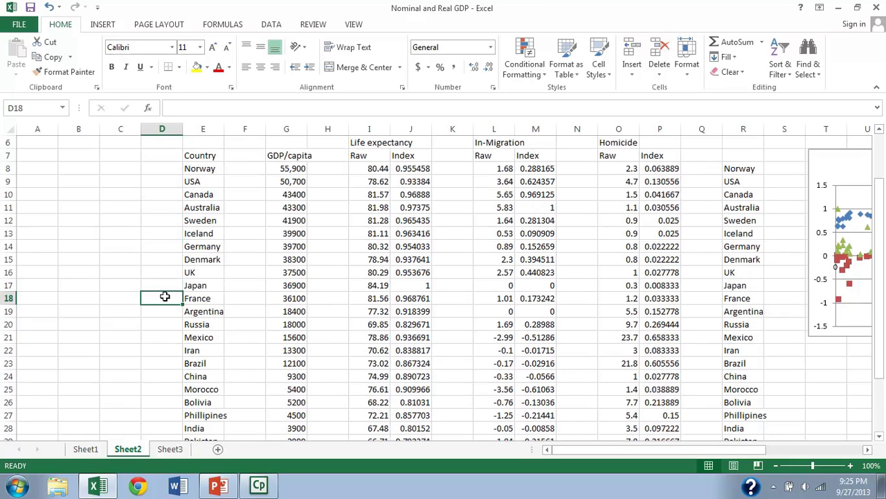
left_click_drag(164, 297, 168, 198)
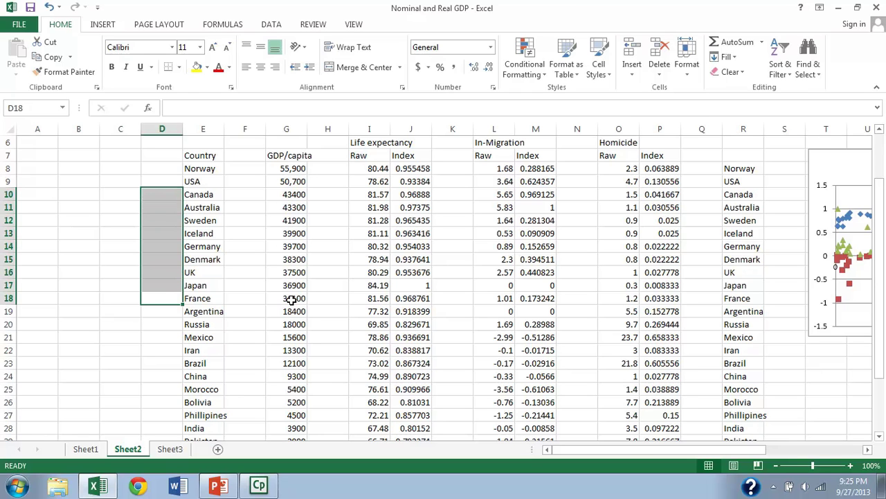
left_click(158, 298)
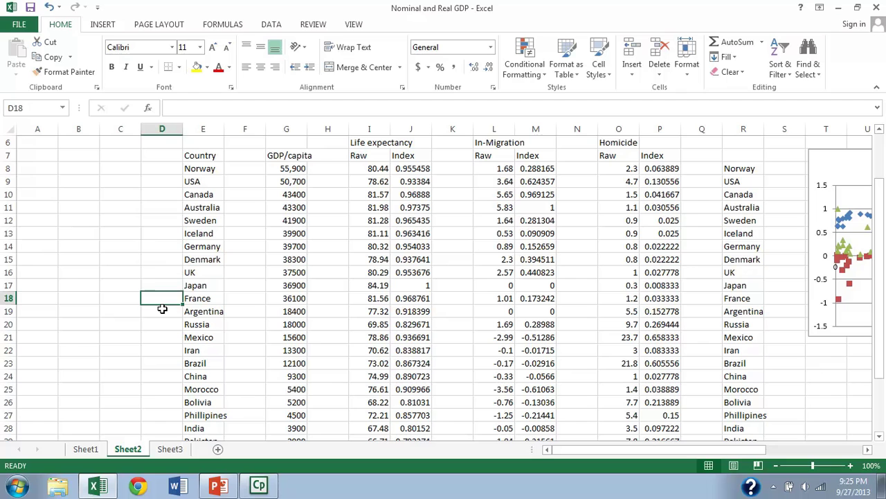
left_click(155, 280)
left_click(156, 298)
left_click(162, 322)
scroll(162, 308, "down", 1)
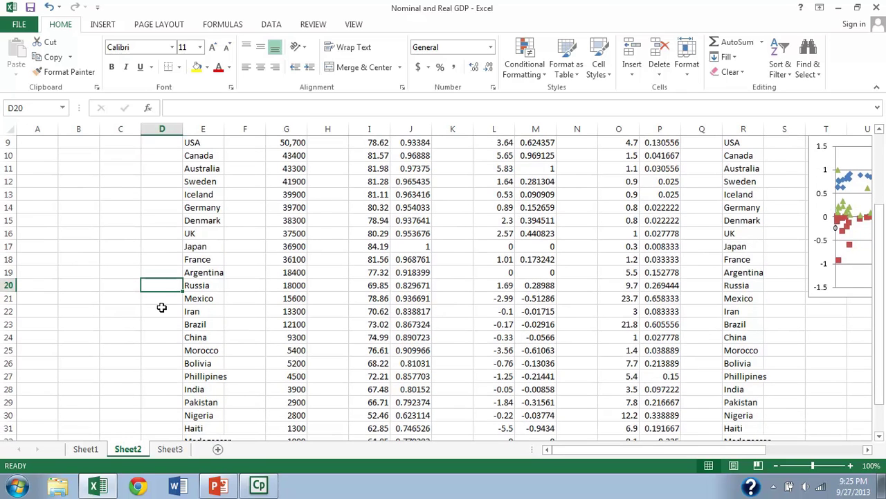
left_click_drag(167, 275, 162, 319)
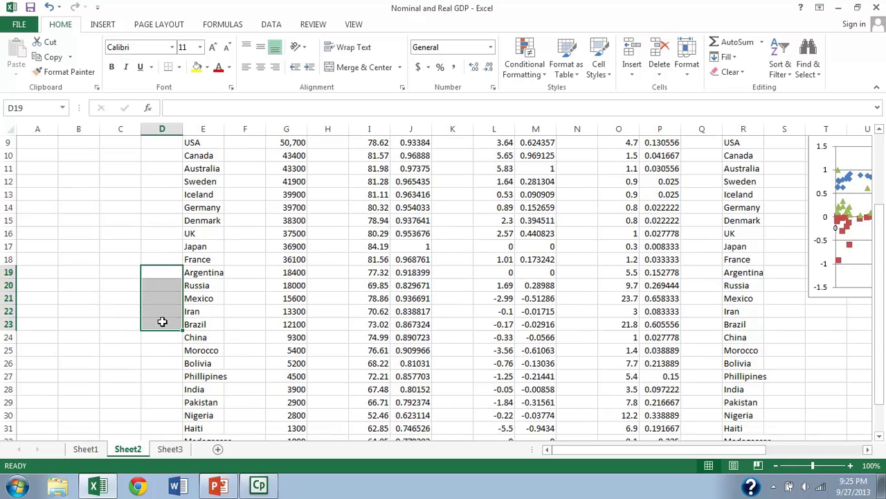
left_click(165, 309)
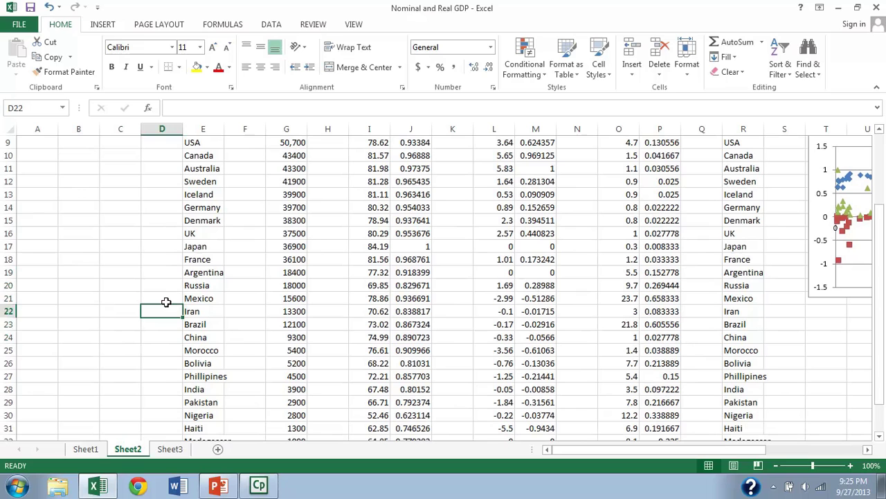
left_click(167, 297)
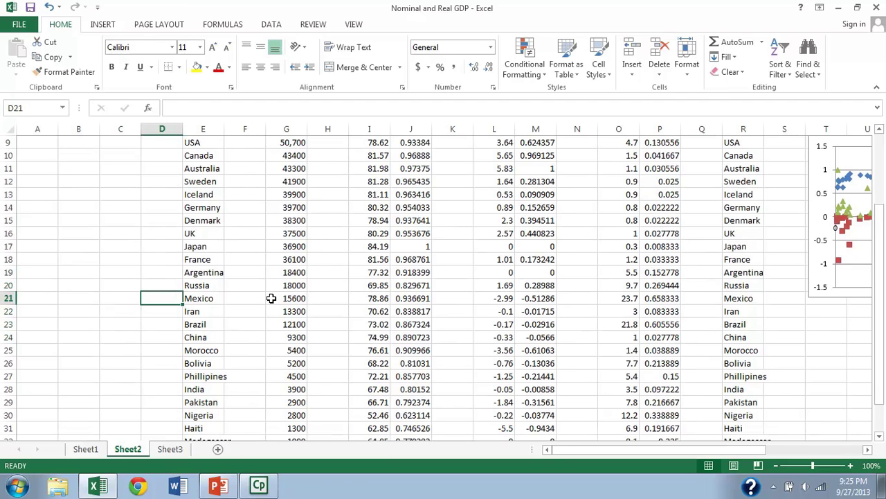
left_click(162, 337)
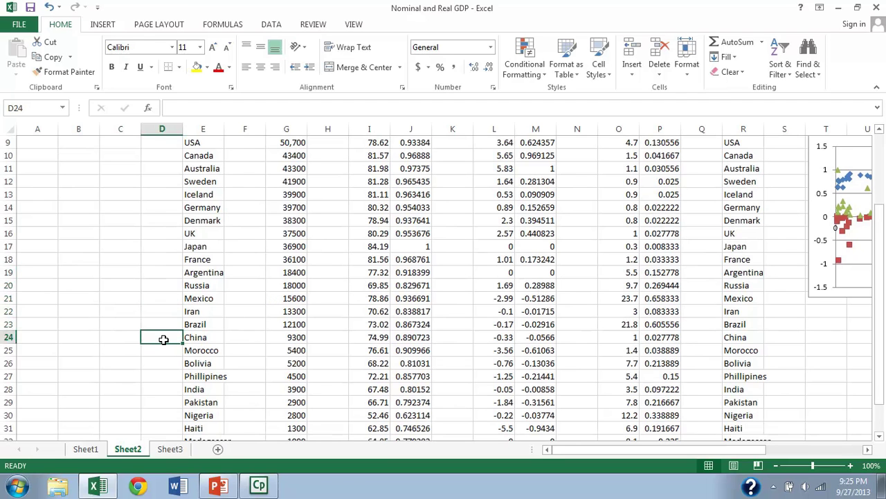
scroll(163, 339, "down", 1)
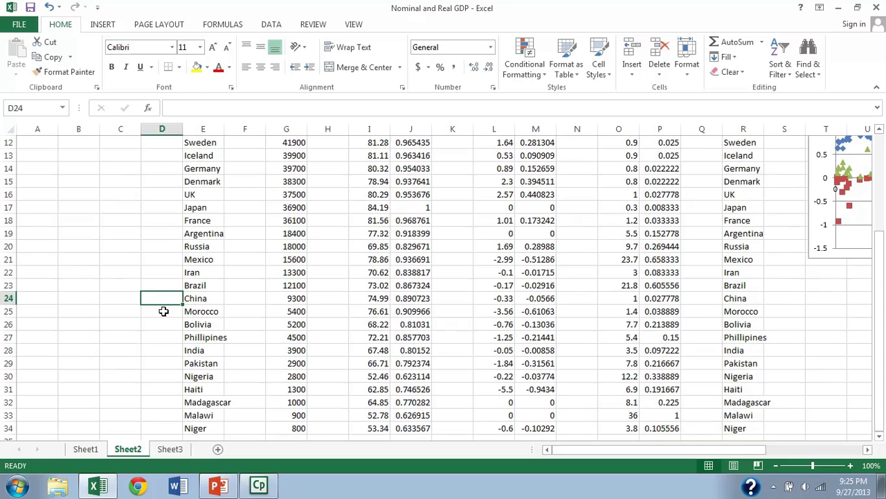
left_click(159, 352)
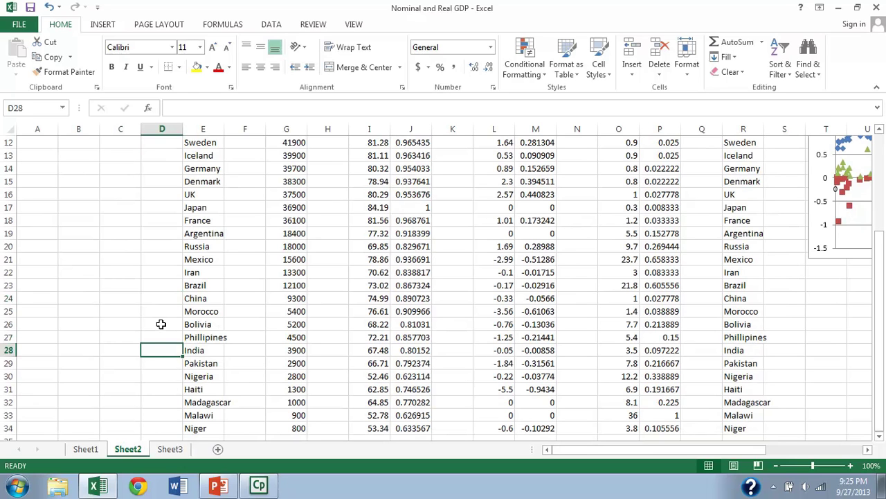
left_click(163, 301)
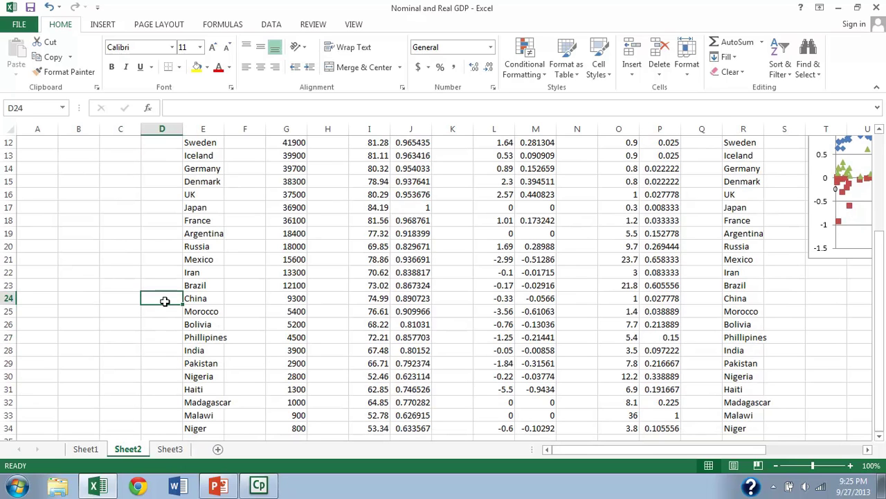
left_click(244, 301)
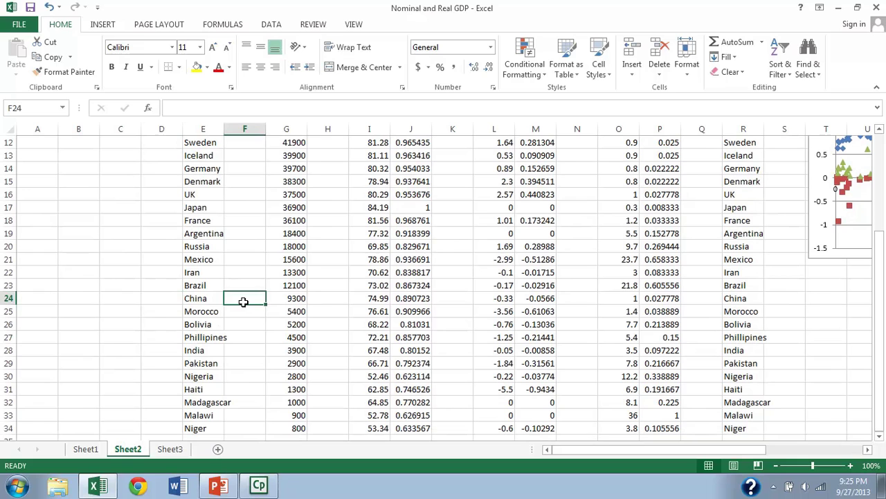
left_click(164, 301)
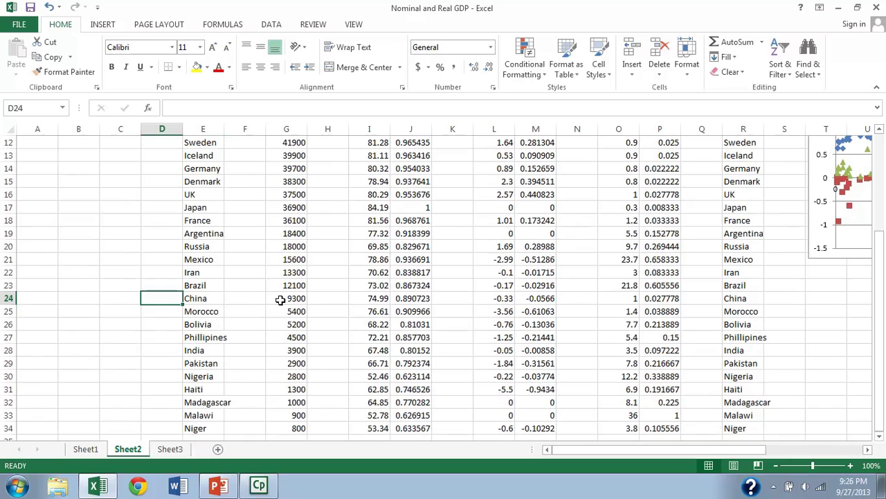
left_click(245, 299)
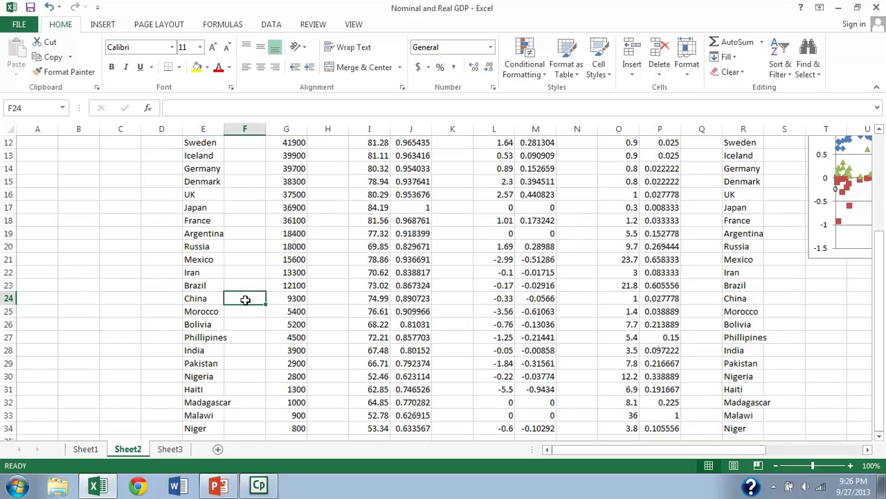
scroll(245, 300, "up", 2)
scroll(245, 301, "down", 1)
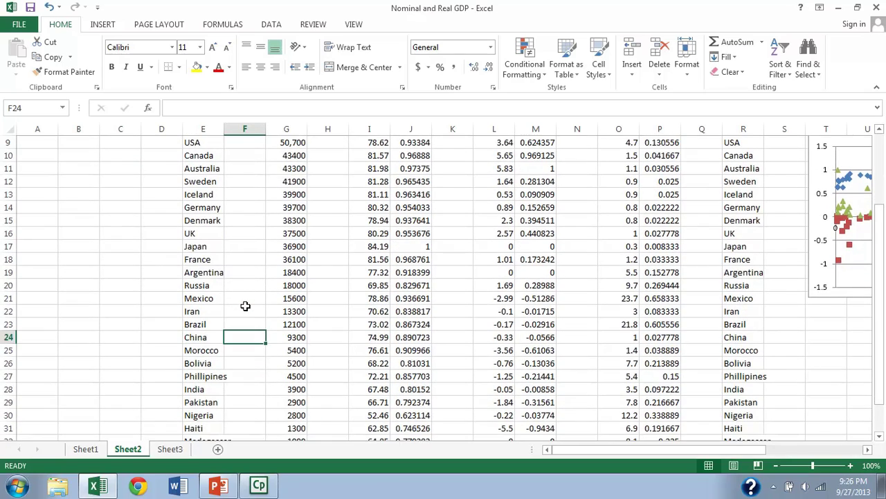
scroll(246, 306, "up", 1)
left_click(148, 377)
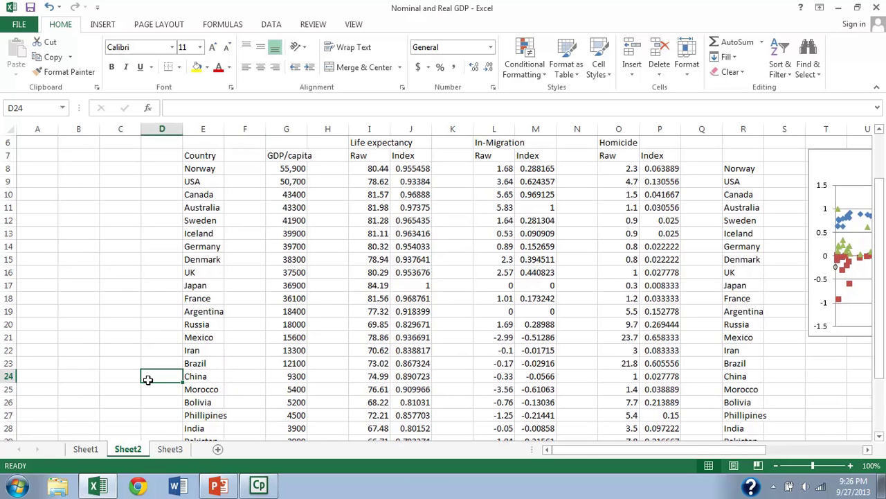
left_click(248, 378)
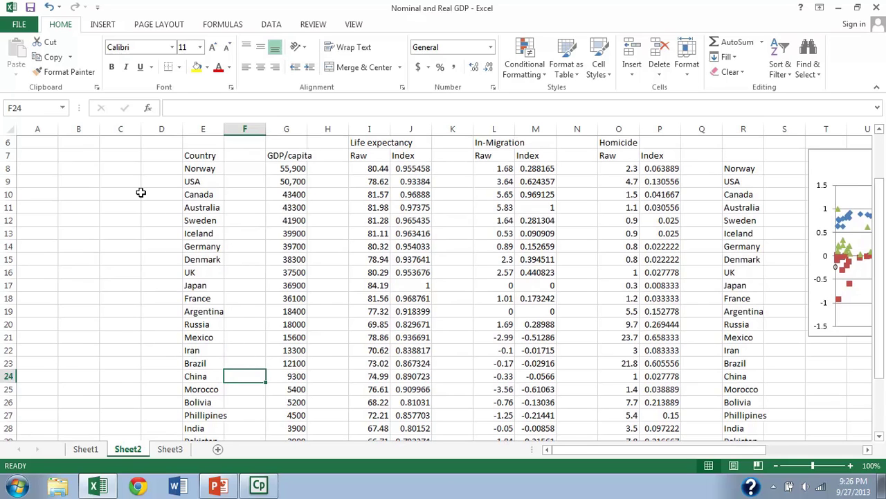
left_click_drag(148, 194, 163, 285)
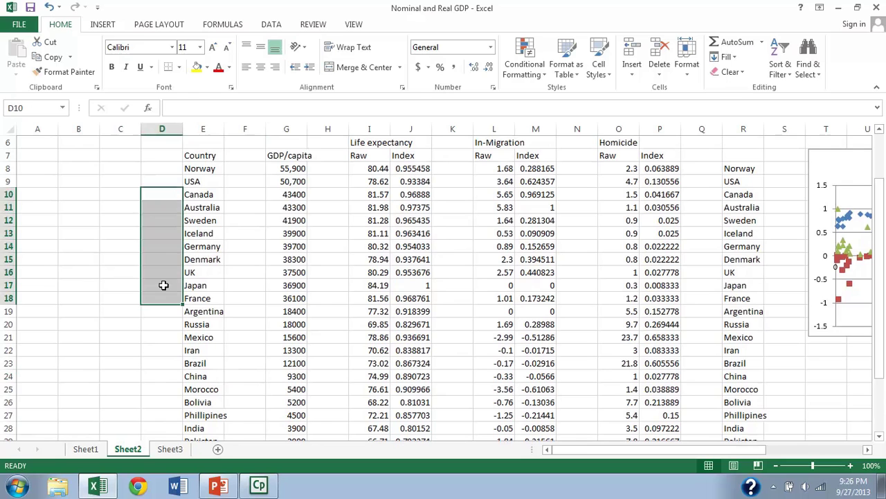
left_click(252, 290)
left_click(121, 286)
left_click(144, 285)
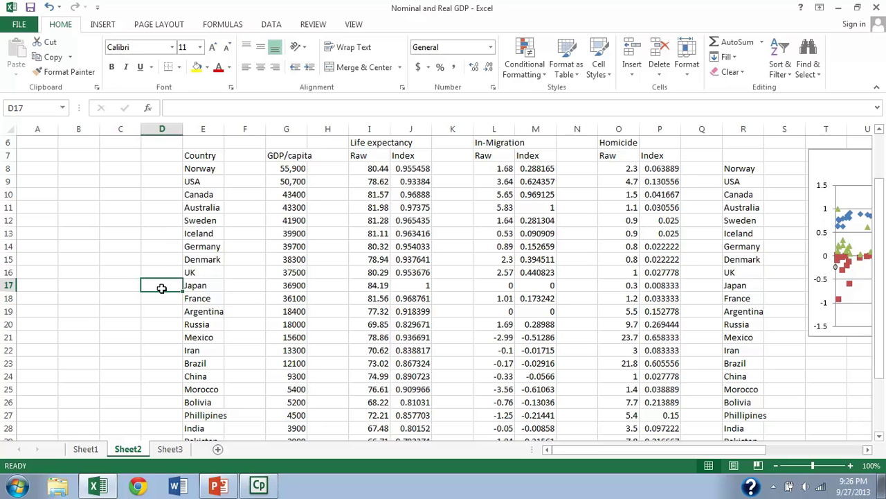
left_click(165, 327)
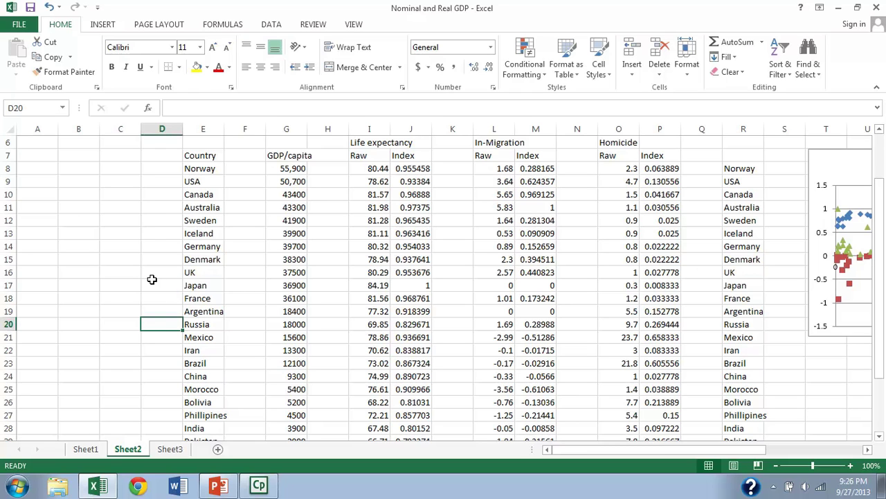
left_click(247, 174)
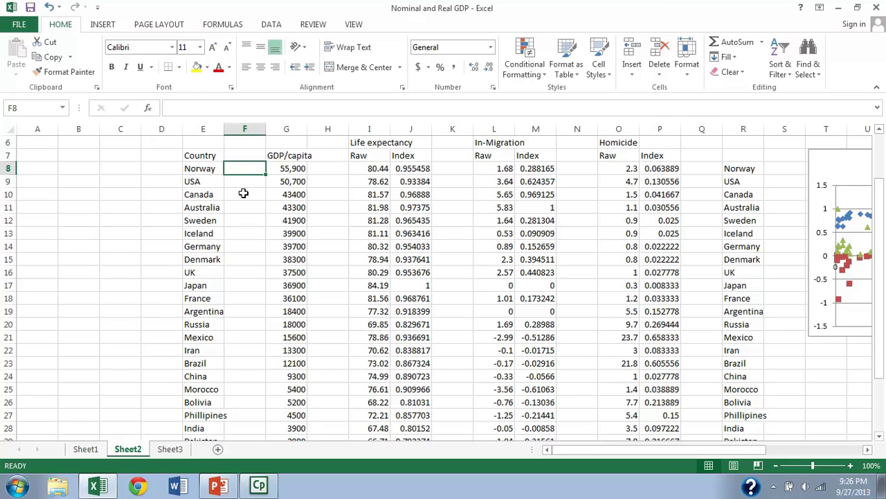
left_click_drag(242, 194, 244, 281)
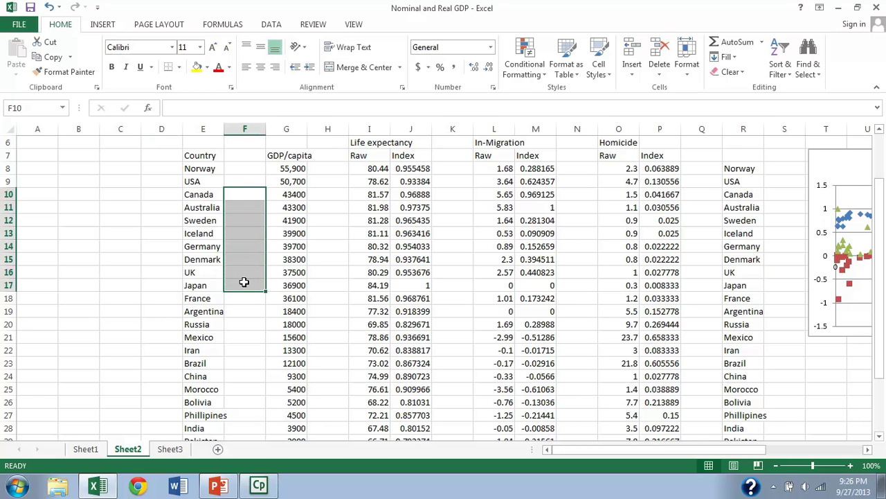
left_click(242, 169)
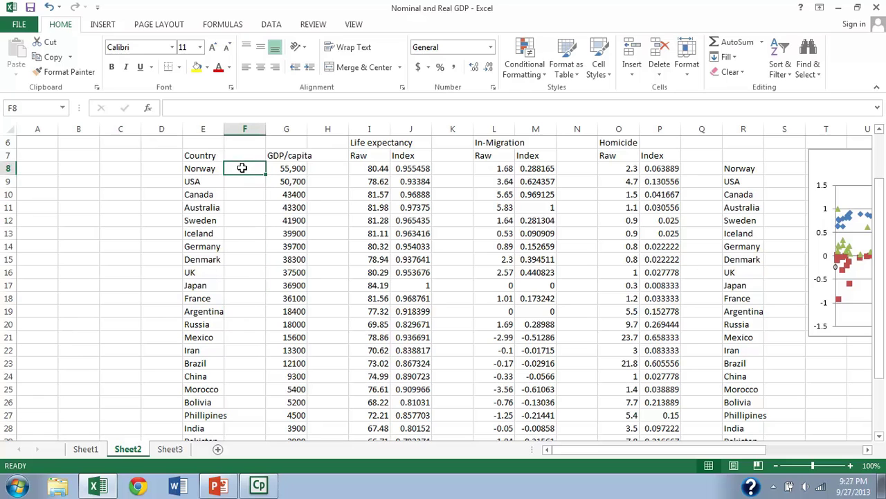
left_click(166, 170)
scroll(165, 246, "down", 2)
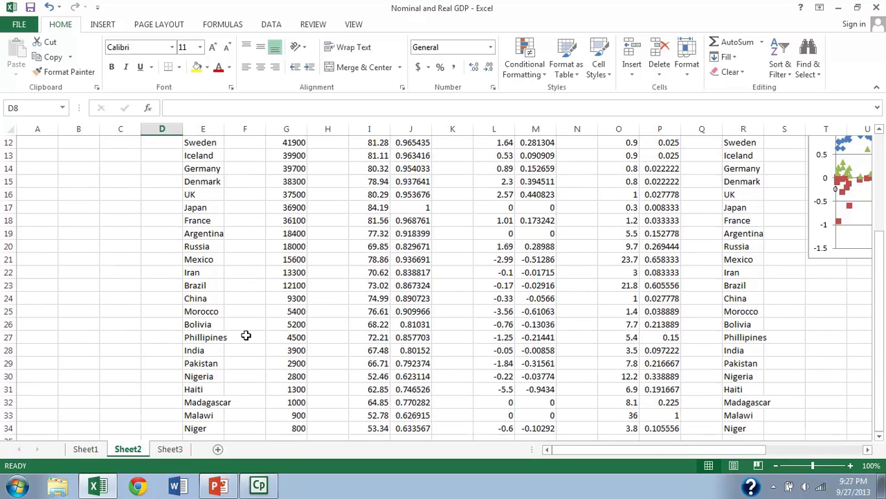
left_click(249, 286)
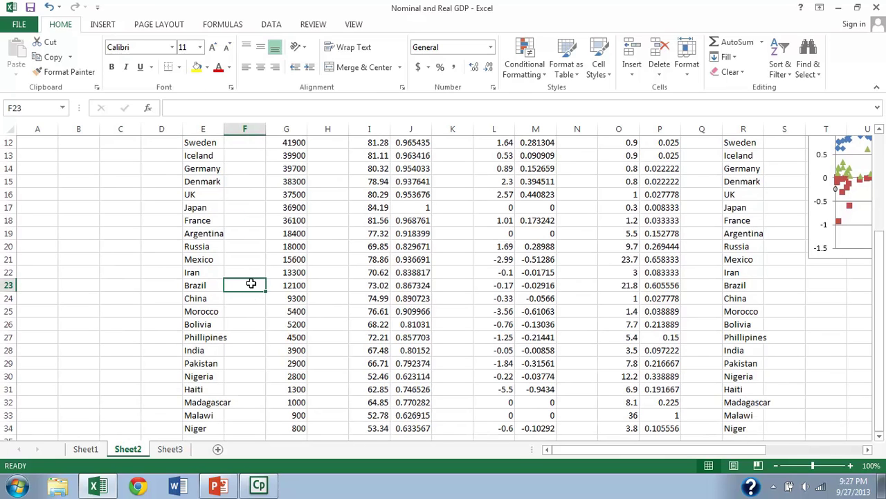
left_click(255, 260)
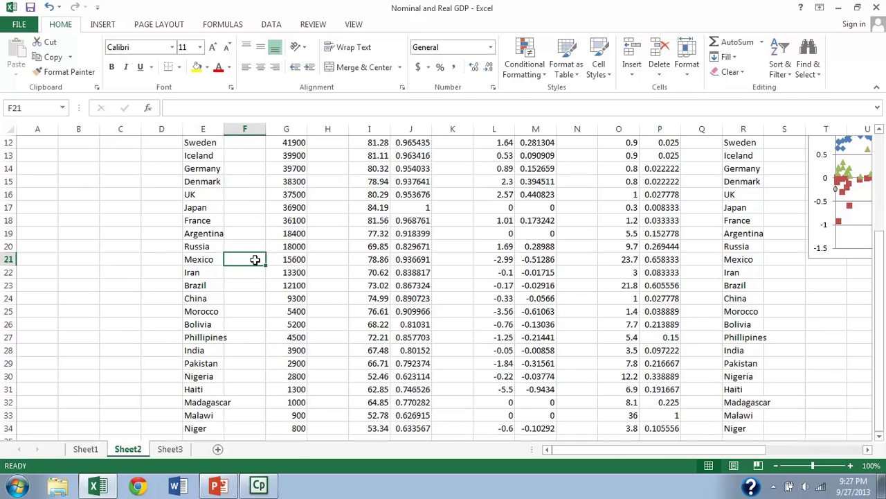
left_click(254, 244)
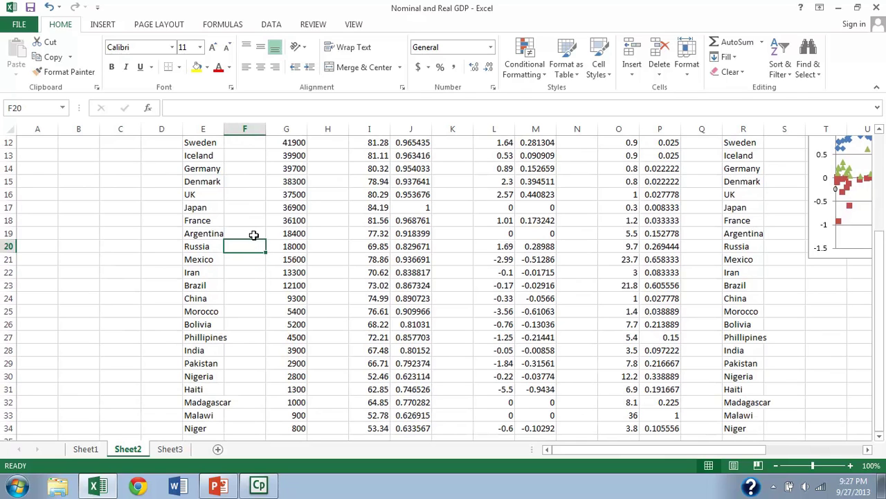
left_click(254, 235)
left_click(247, 262)
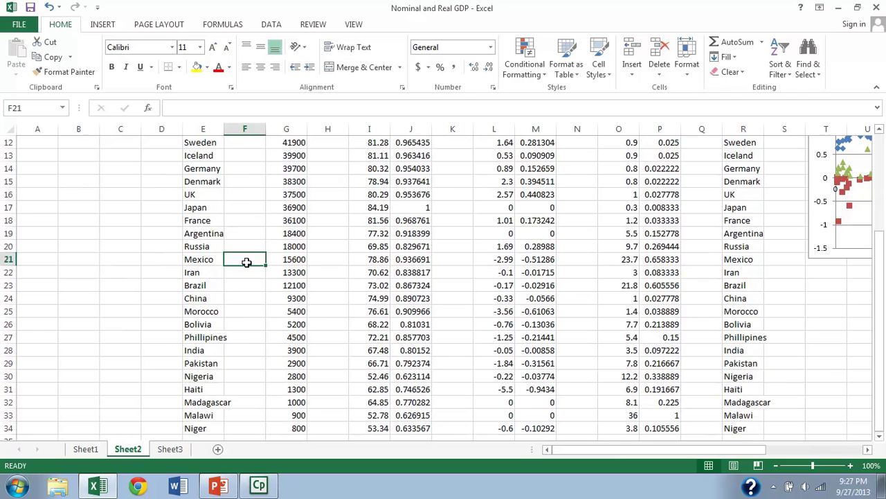
left_click(245, 286)
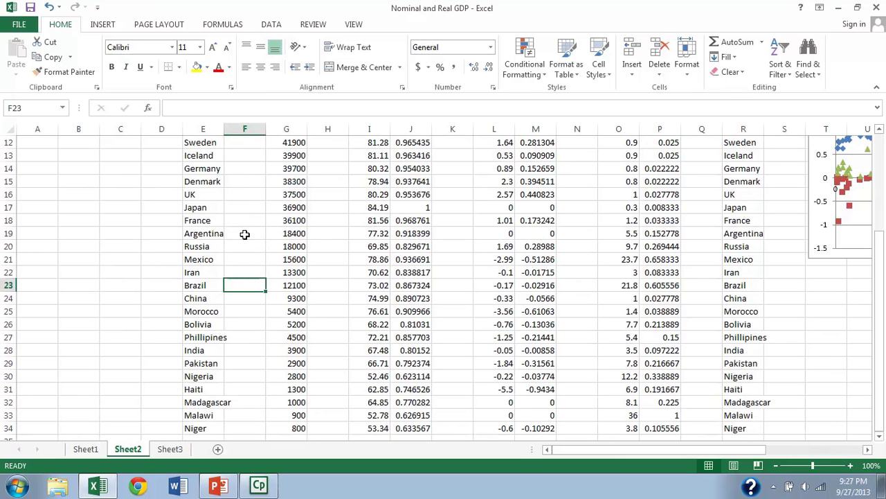
left_click(244, 324)
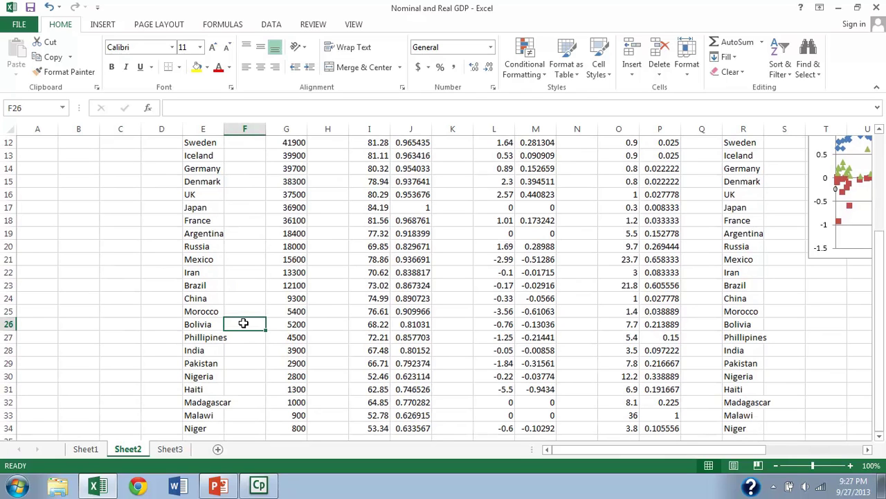
left_click(240, 310)
left_click(242, 301)
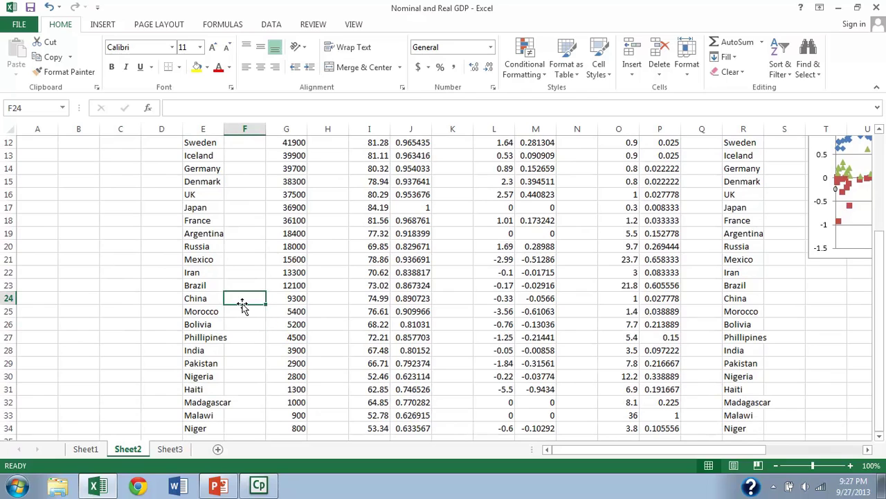
scroll(242, 305, "up", 3)
left_click(245, 206)
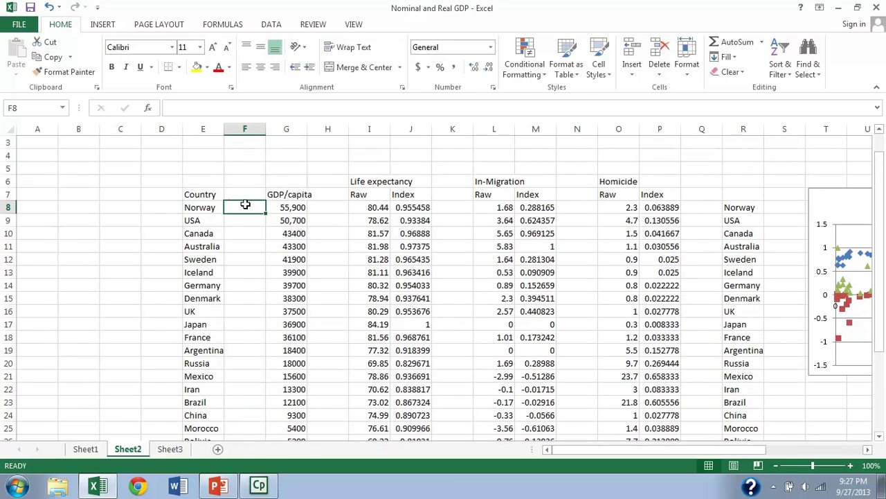
left_click(248, 245)
scroll(247, 246, "down", 2)
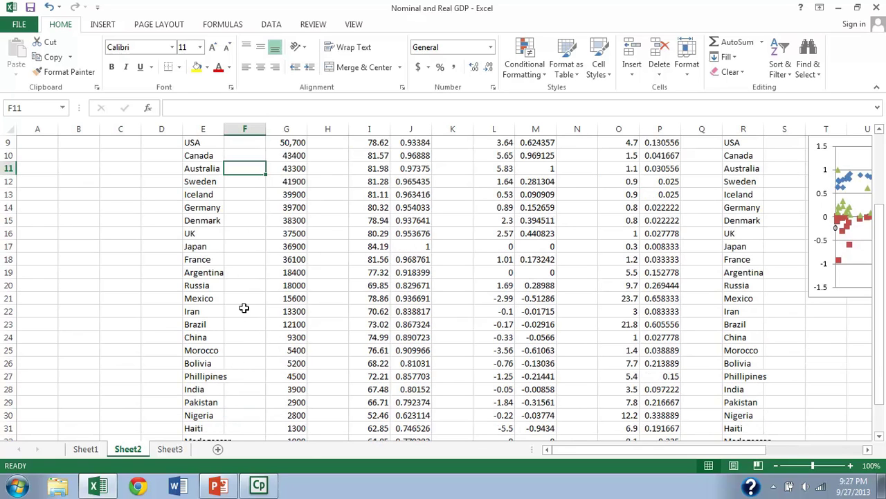
left_click(247, 363)
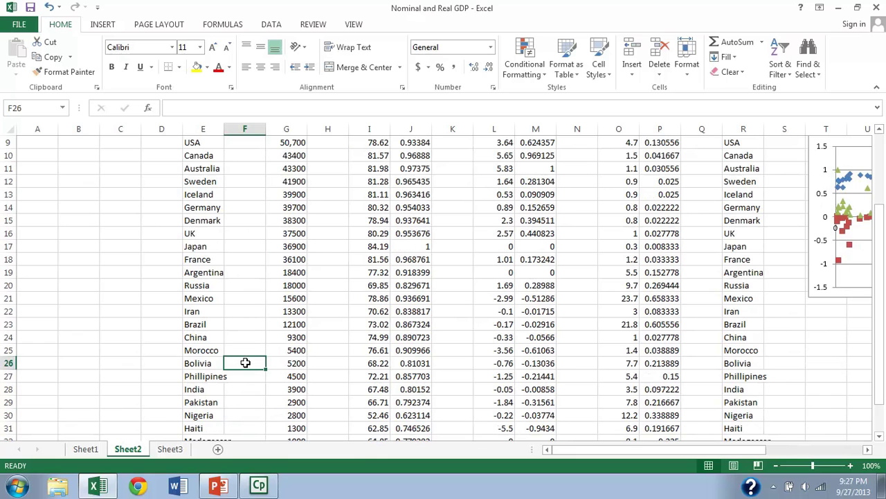
scroll(245, 362, "down", 1)
left_click(245, 353)
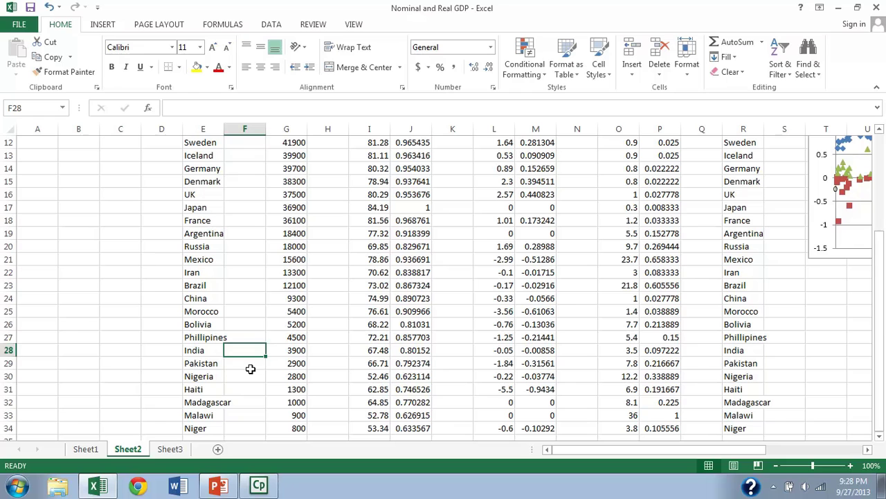
left_click(247, 367)
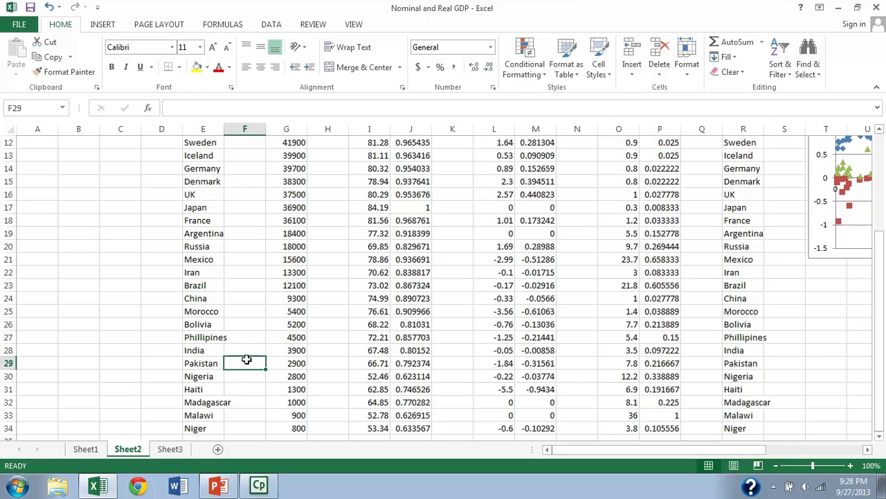
left_click(246, 392)
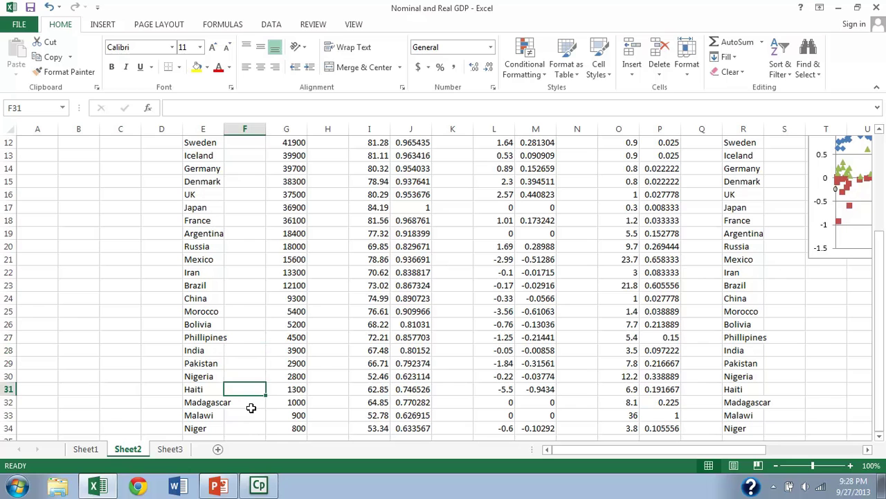
left_click(253, 403)
left_click(252, 414)
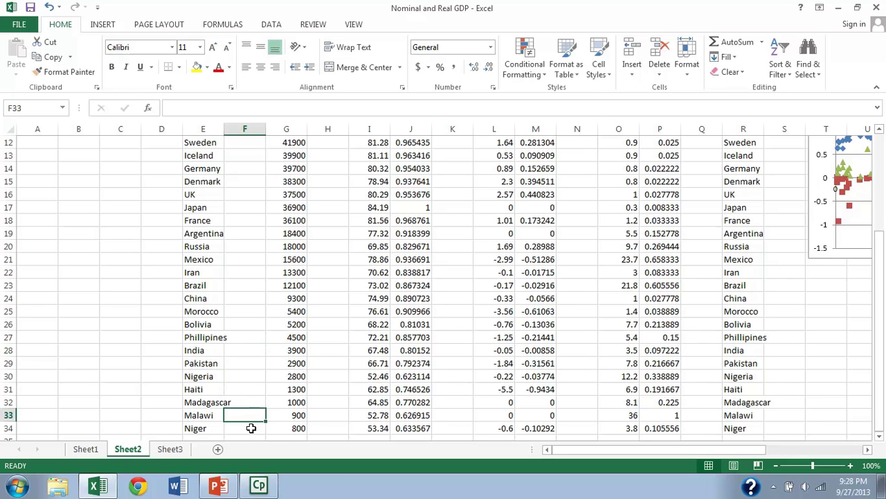
left_click(253, 427)
scroll(249, 414, "down", 1)
scroll(249, 415, "up", 1)
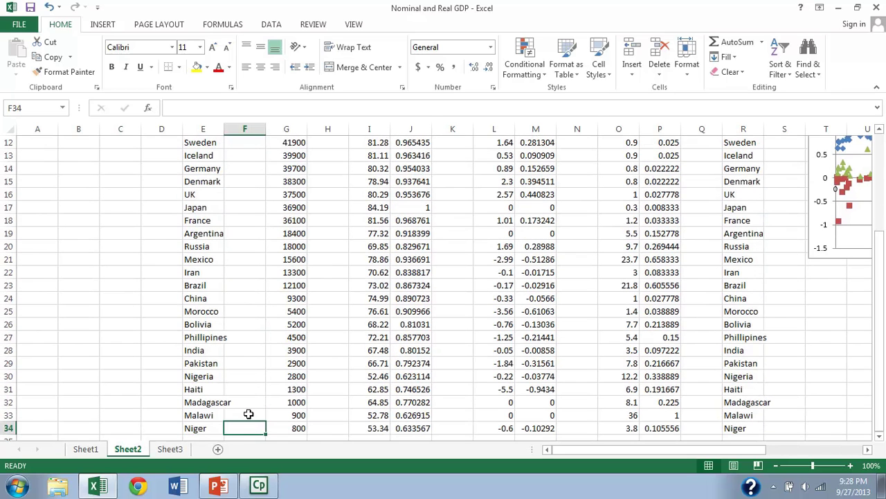
left_click(247, 414)
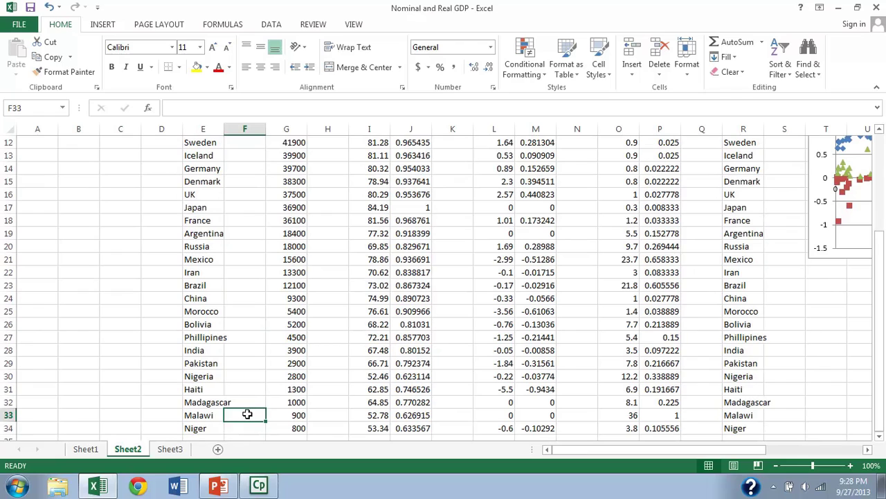
left_click(248, 401)
scroll(248, 401, "down", 1)
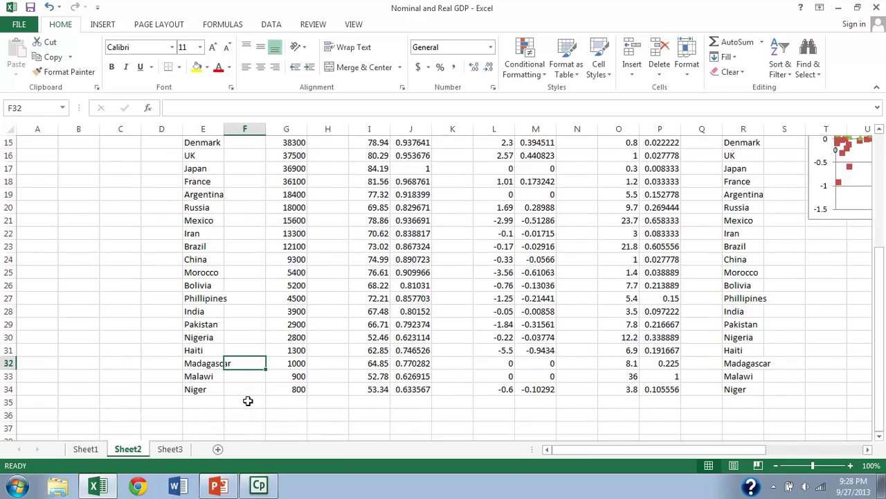
scroll(247, 400, "up", 4)
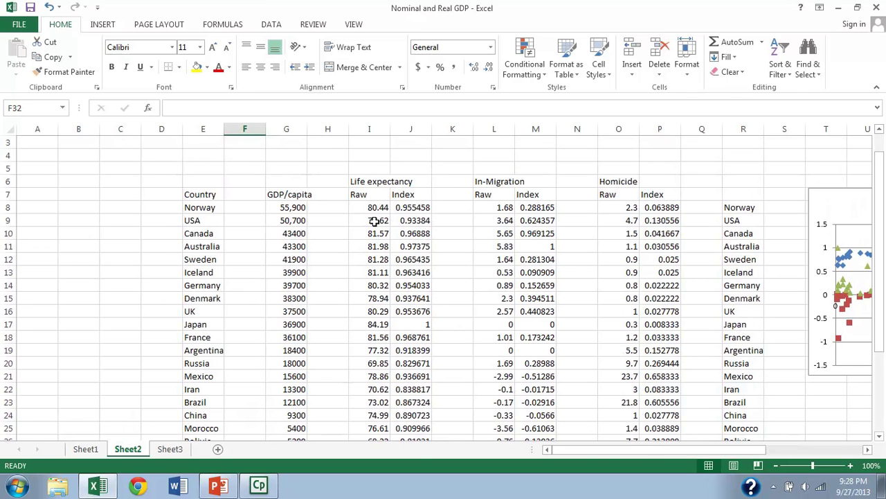
- Point out the USA, France, Russia and Morocco rows in column H
left_click(343, 220)
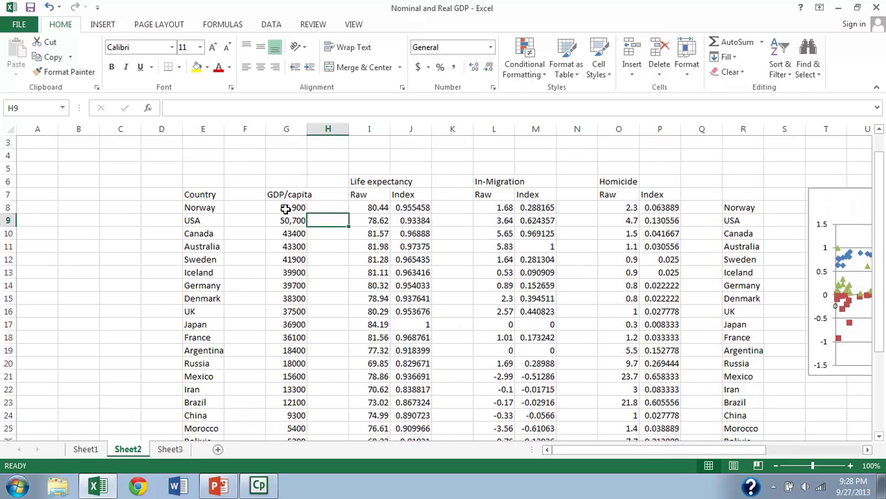
left_click(333, 337)
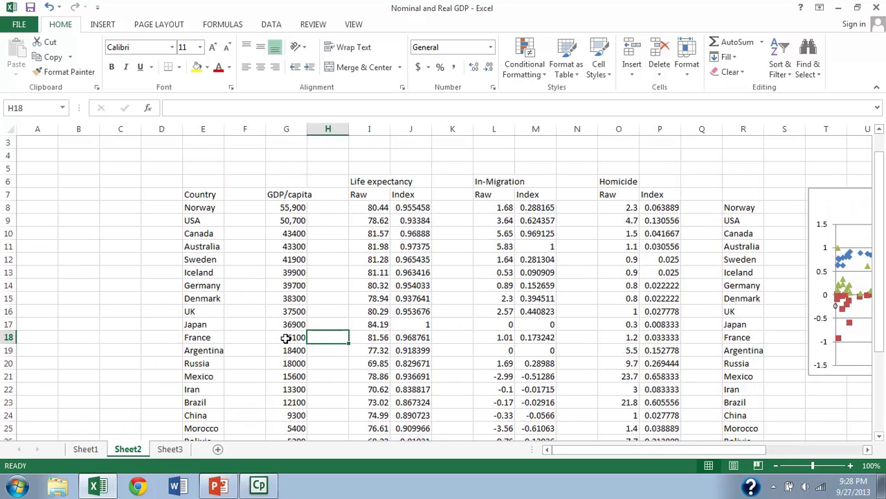
scroll(323, 338, "down", 1)
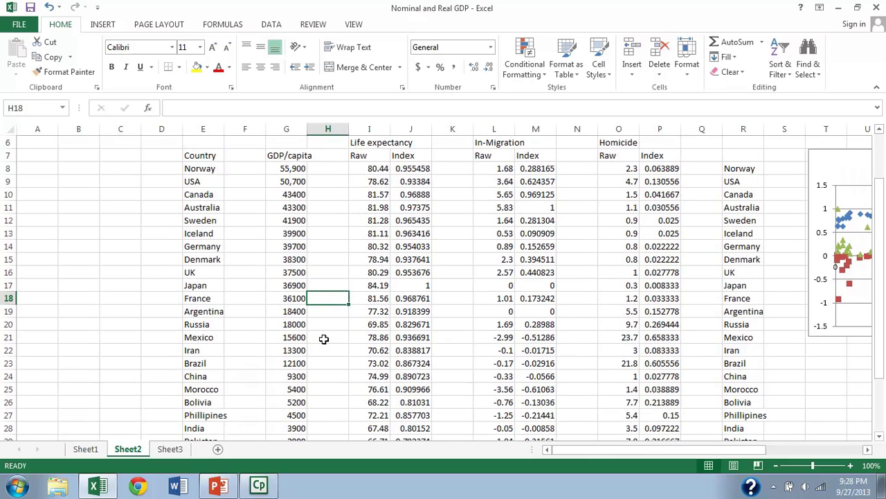
left_click(336, 320)
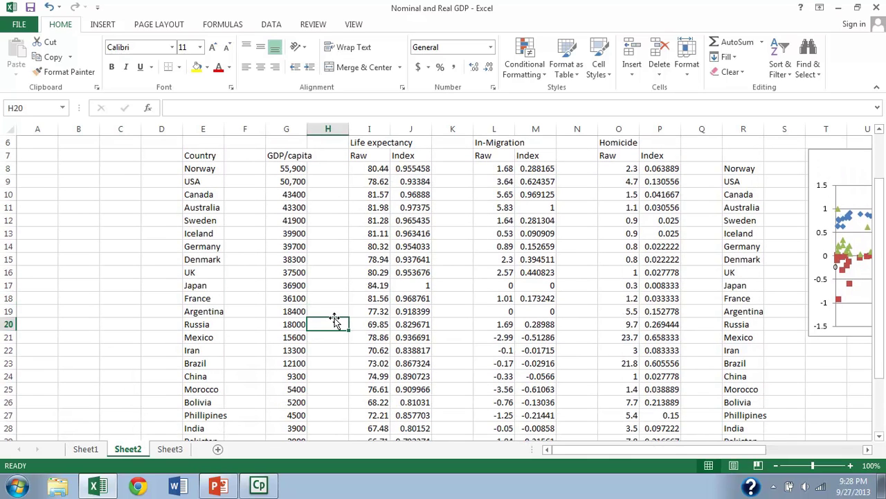
scroll(335, 320, "down", 1)
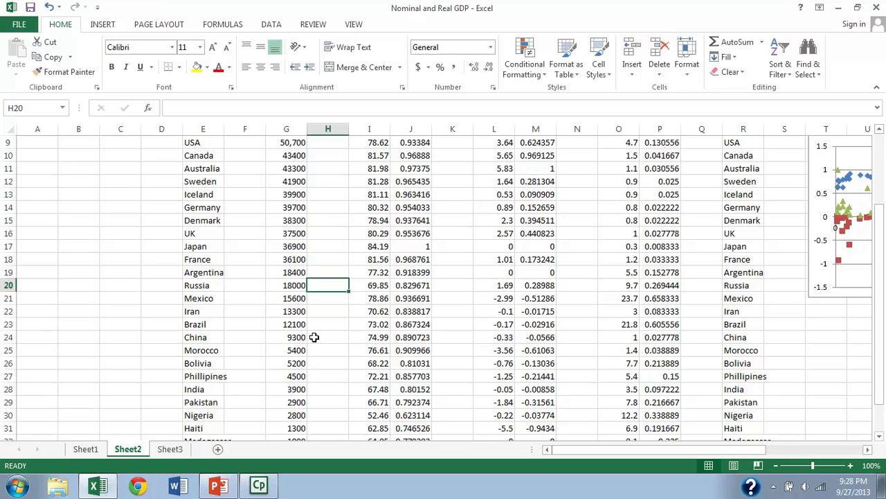
left_click(332, 355)
scroll(332, 356, "up", 1)
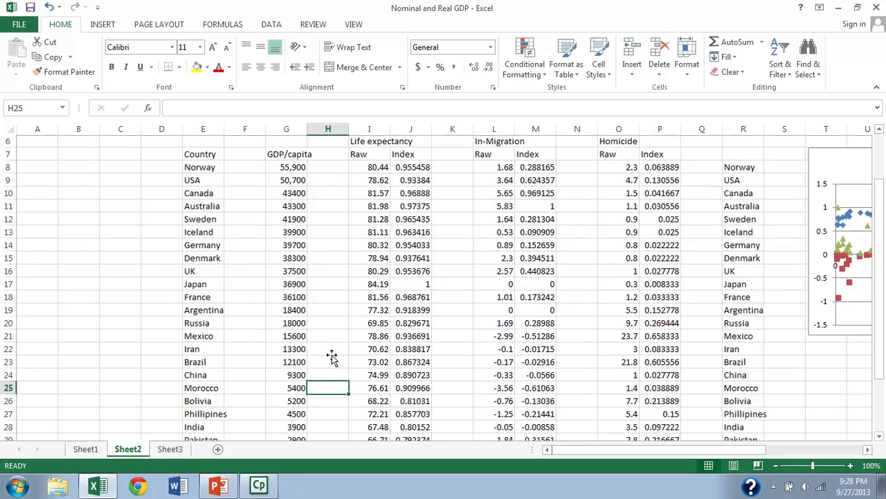
scroll(333, 356, "up", 1)
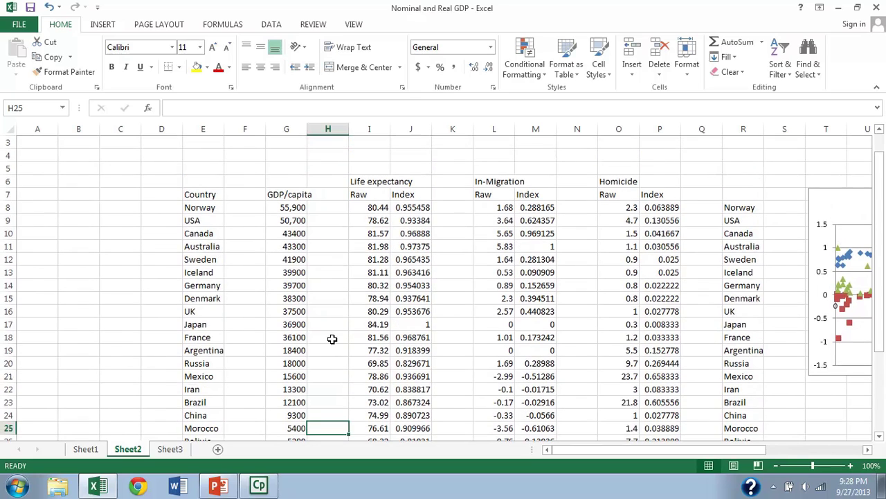
left_click(328, 363)
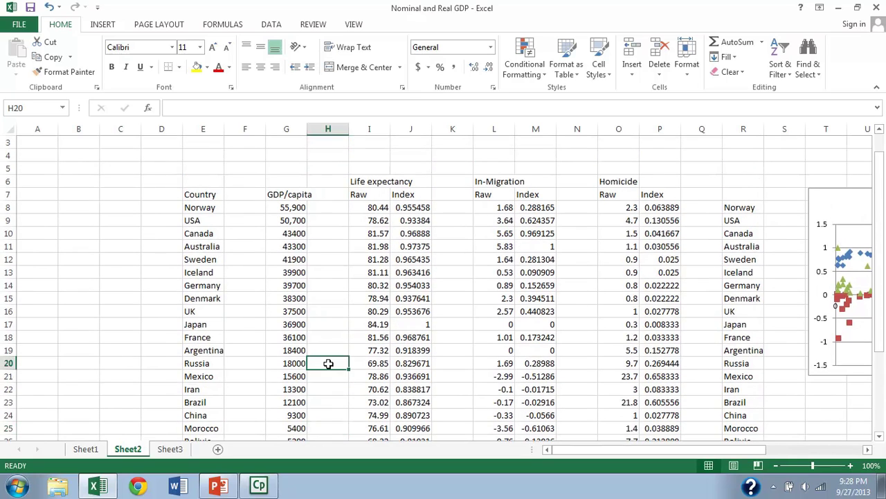
- Point out Nigeria and Morocco, then return to PowerPoint's GDP chart slide
scroll(328, 363, "down", 2)
scroll(328, 363, "down", 1)
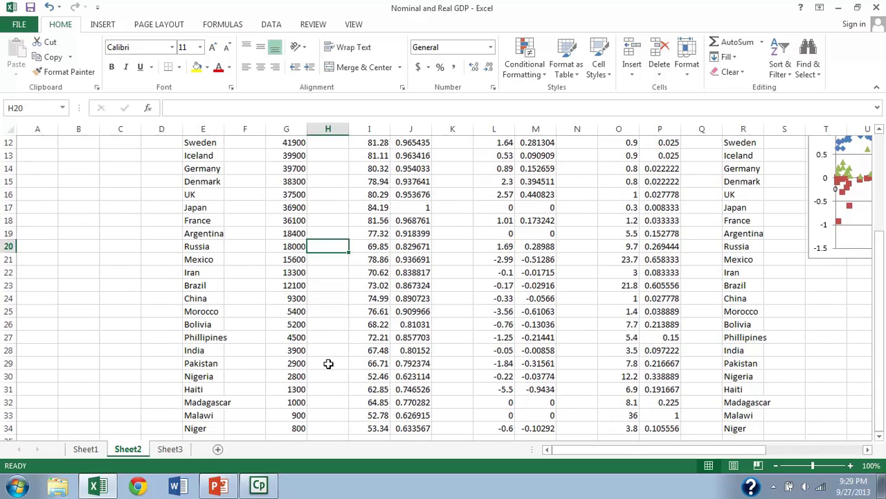
left_click(329, 376)
scroll(329, 370, "up", 2)
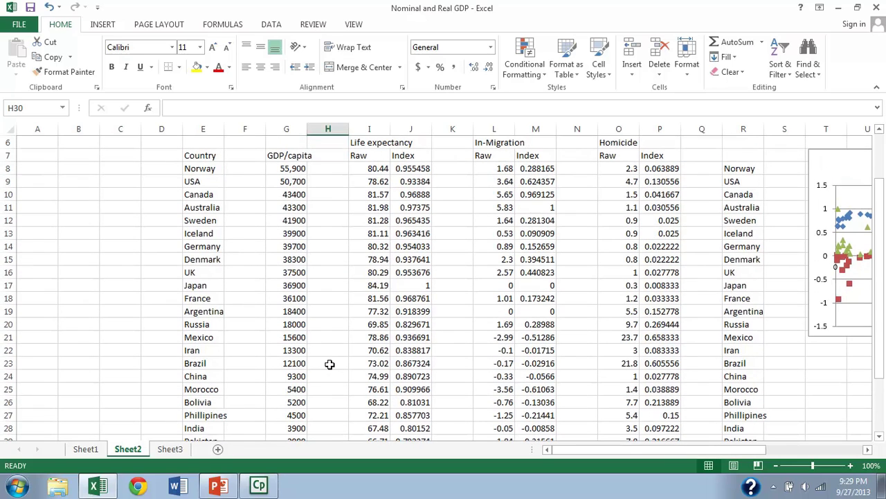
scroll(329, 363, "down", 3)
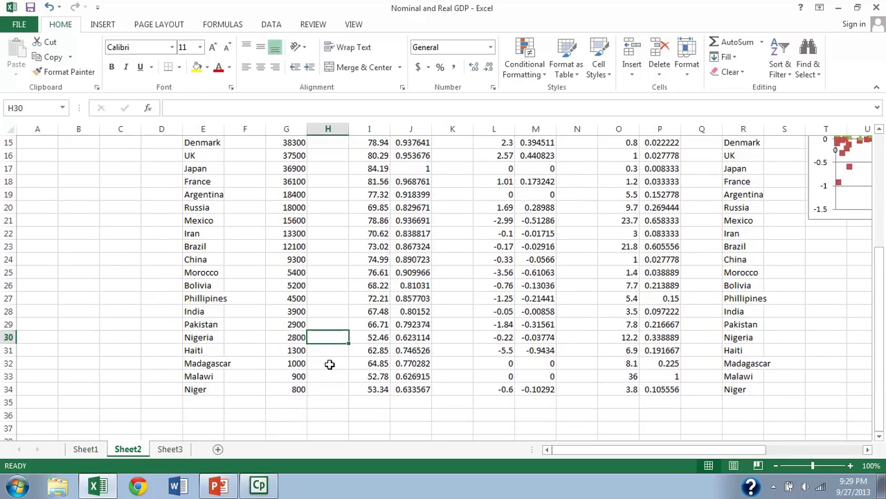
scroll(329, 364, "up", 1)
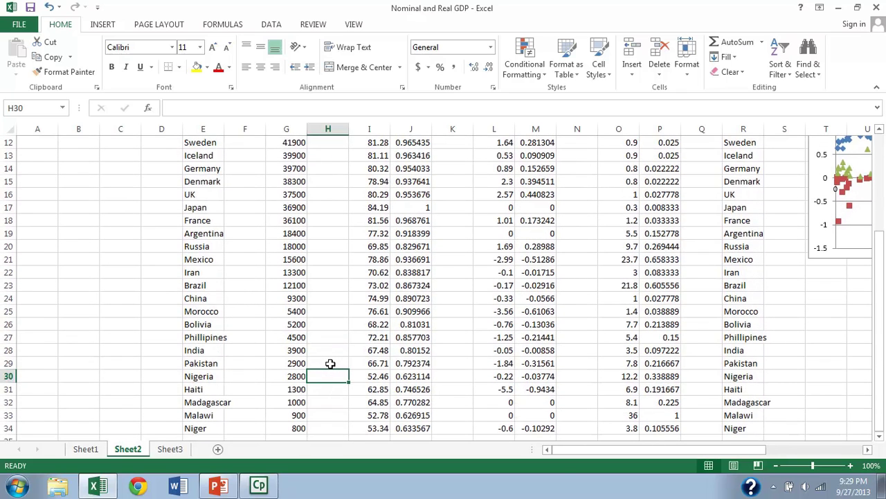
left_click(338, 312)
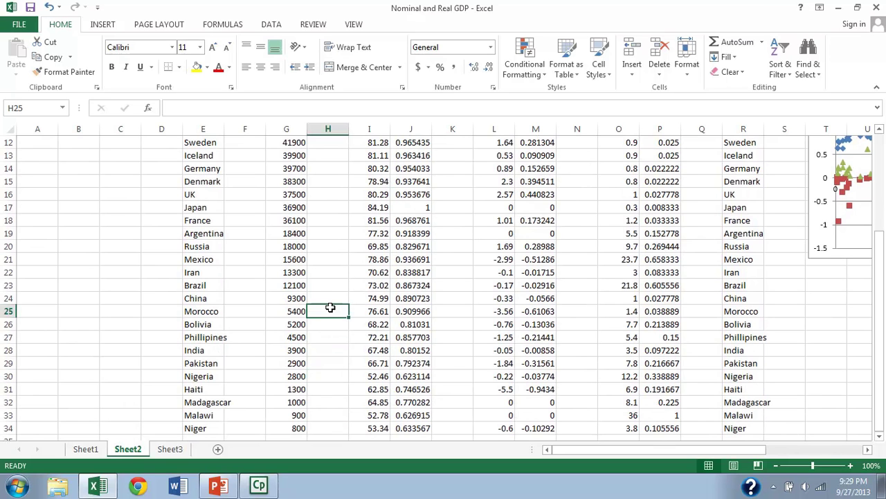
scroll(328, 309, "up", 2)
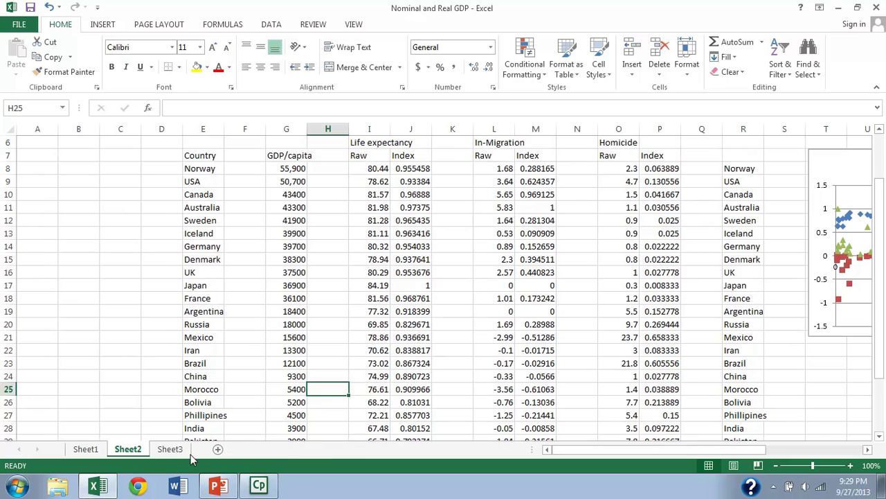
left_click(218, 487)
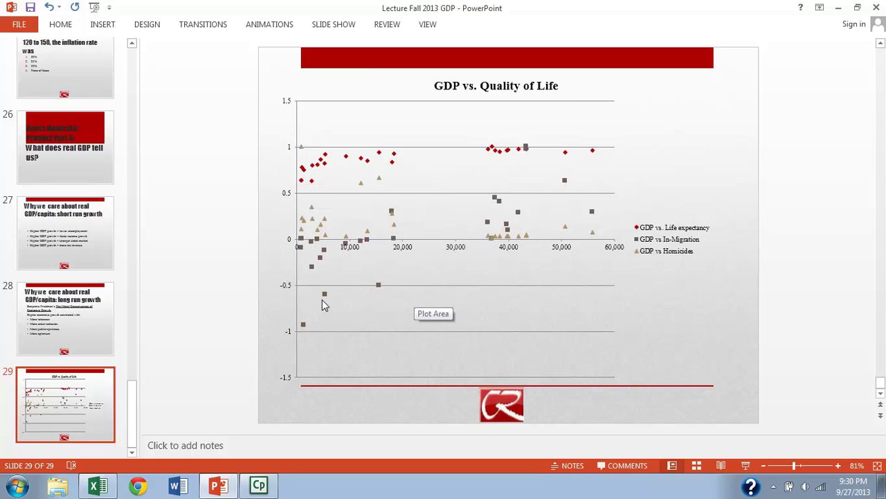
- Inspect the data-point values on slide 29's GDP vs. Quality of Life scatter chart
mouse_move(326, 296)
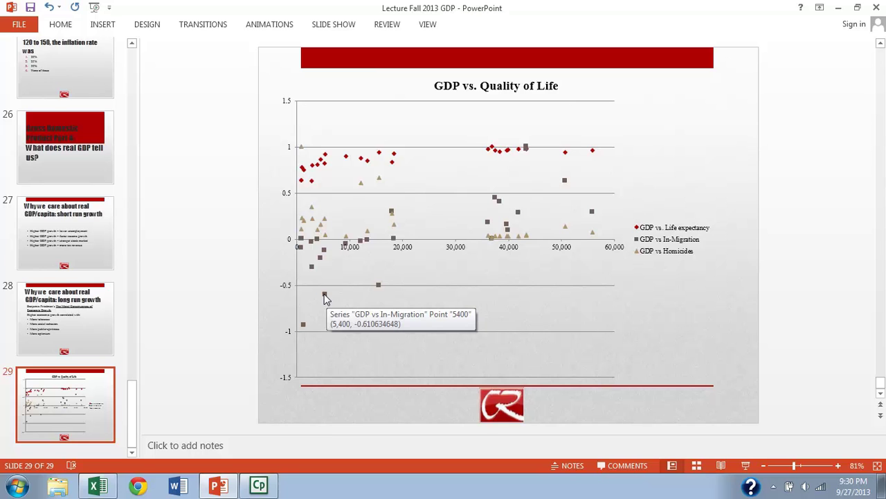
- In Excel, point out the raw homicide figures for Australia, Norway (2.3) and USA (4.7)
left_click(98, 484)
left_click(602, 212)
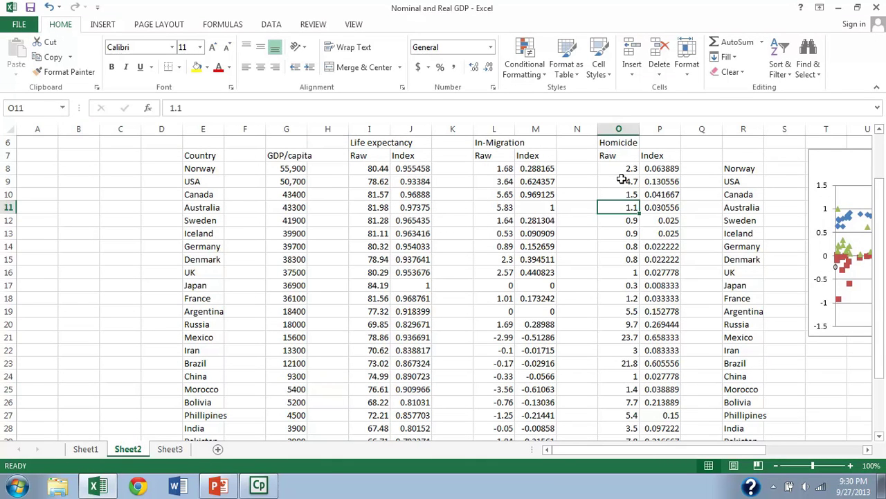
left_click(628, 169)
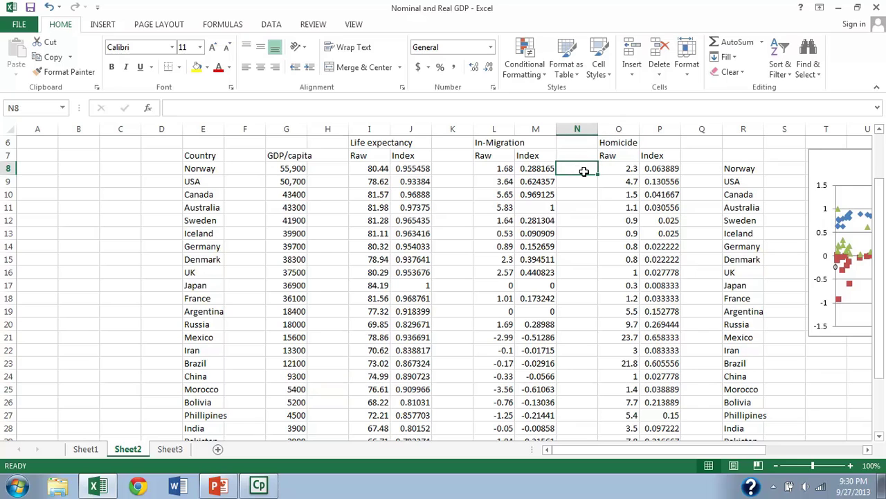
left_click(615, 185)
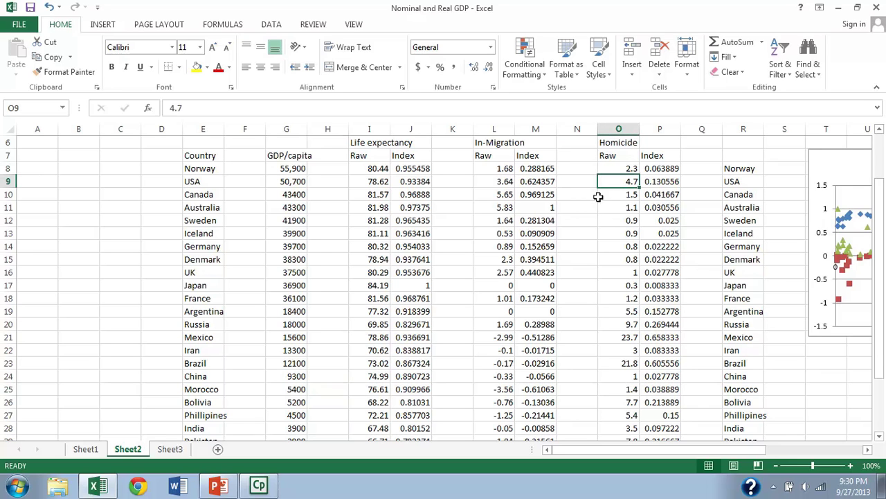
left_click(578, 183)
left_click(612, 182)
- Point out the in-migration figures for Canada, the USA and Denmark
left_click(585, 196)
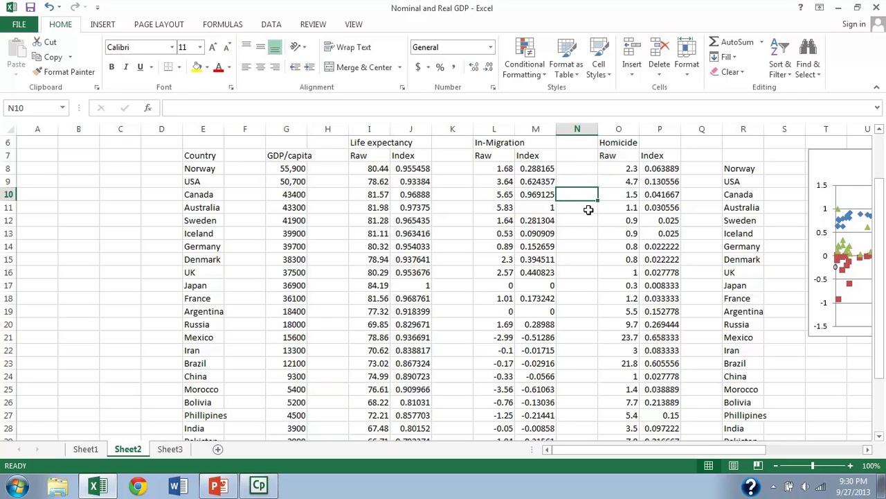
left_click(583, 181)
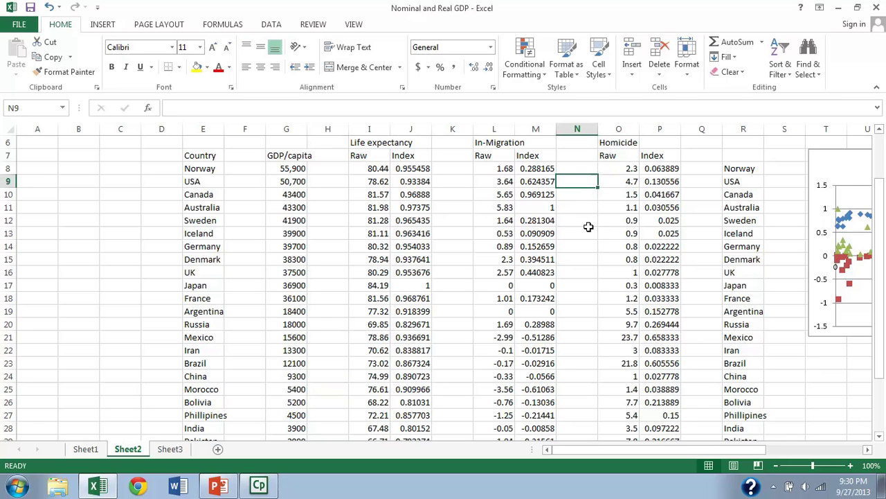
left_click(577, 256)
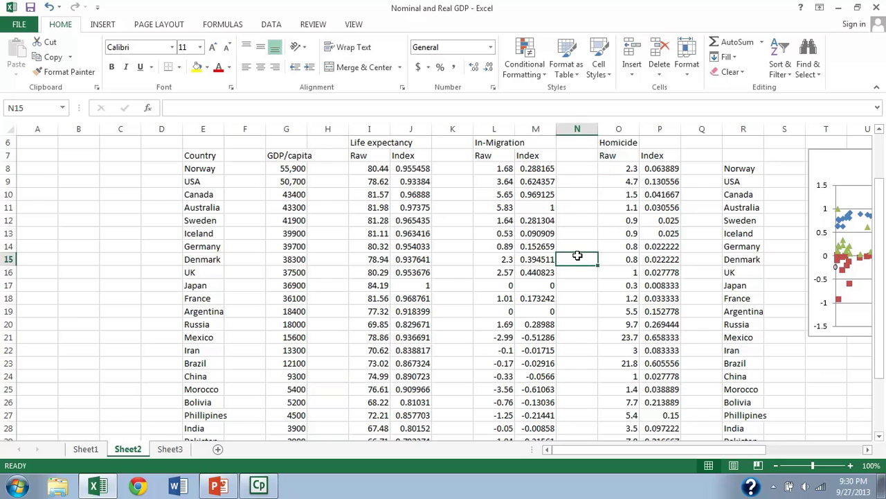
scroll(582, 269, "down", 1)
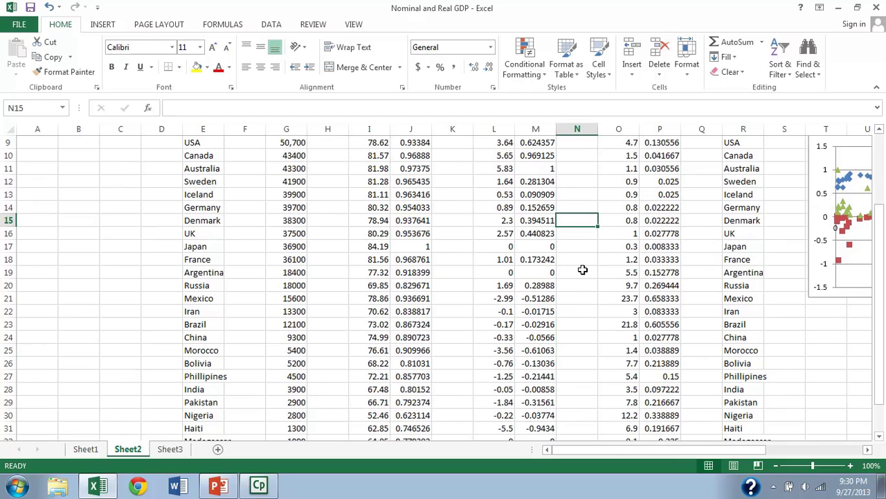
scroll(582, 270, "up", 1)
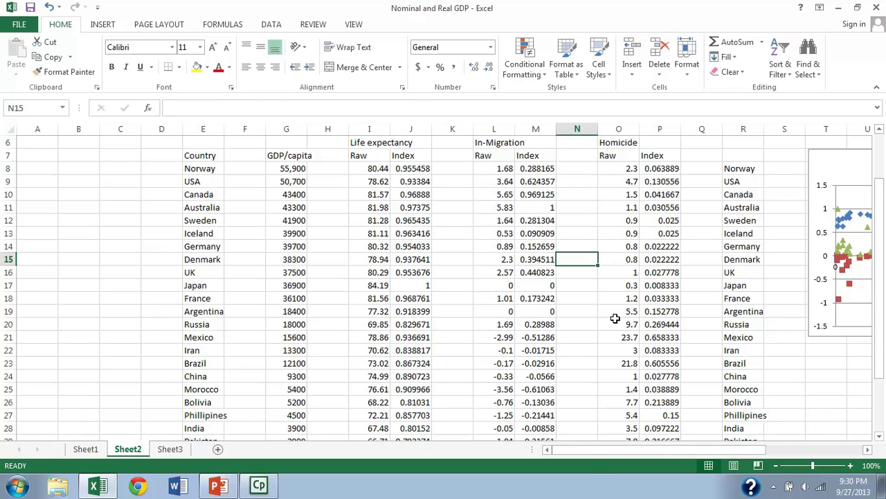
left_click_drag(612, 312, 614, 373)
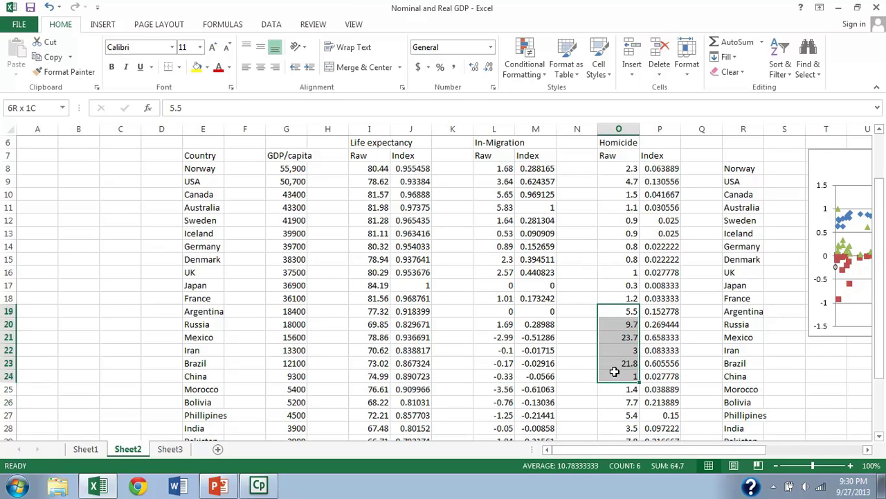
mouse_move(614, 371)
left_mouse_down()
mouse_move(616, 433)
mouse_move(617, 377)
left_mouse_up()
left_click(582, 302)
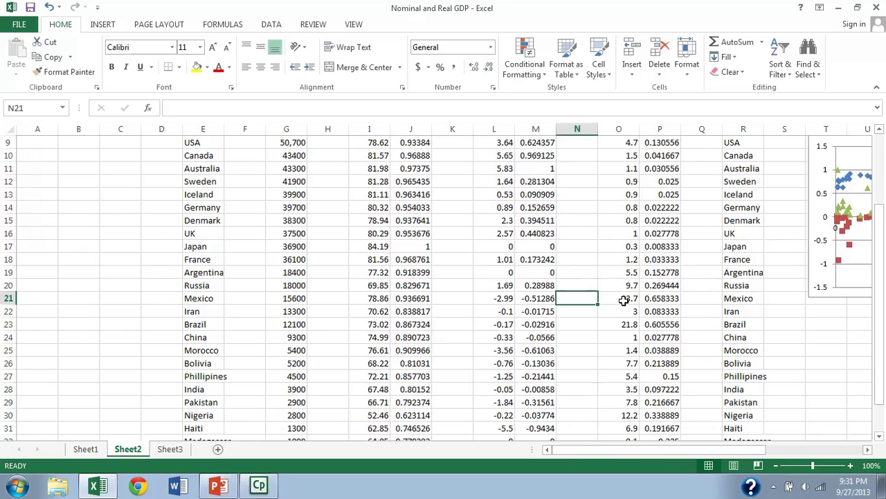
left_click(623, 299)
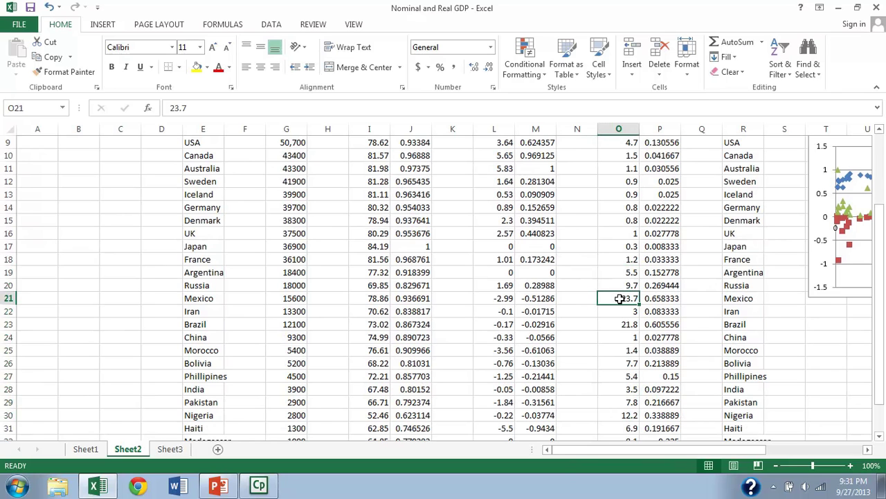
left_click(590, 297)
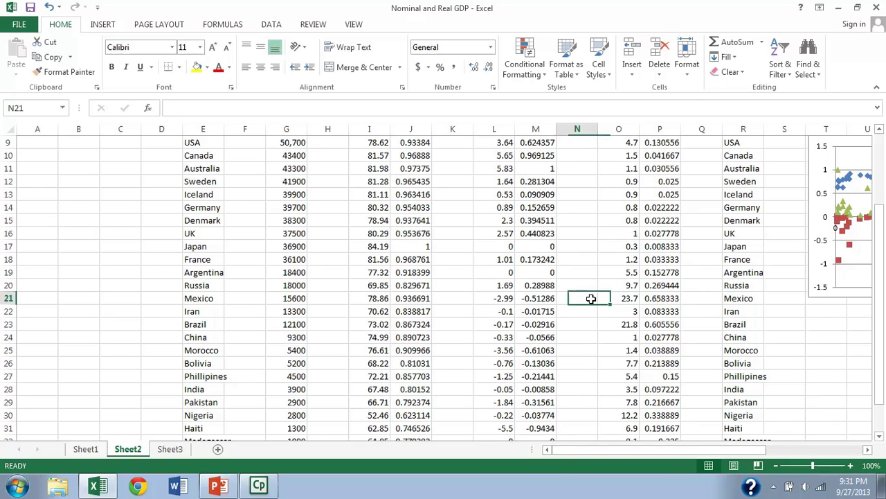
left_click(617, 323)
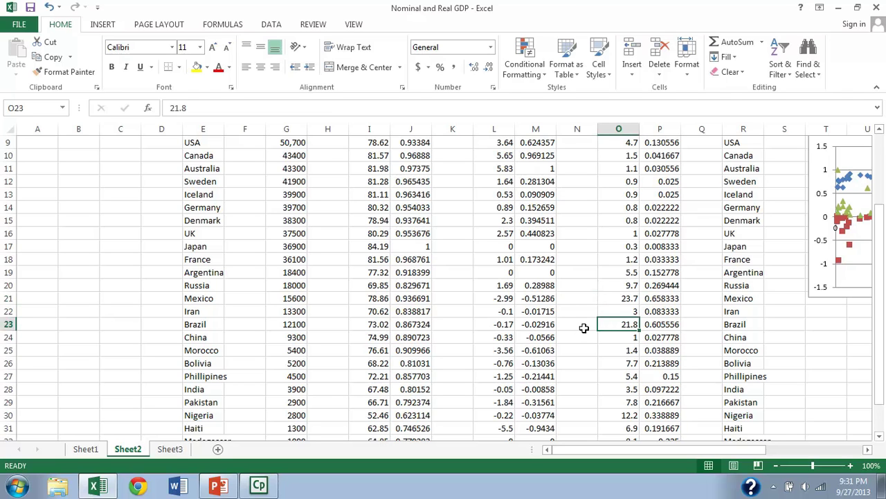
left_click(585, 325)
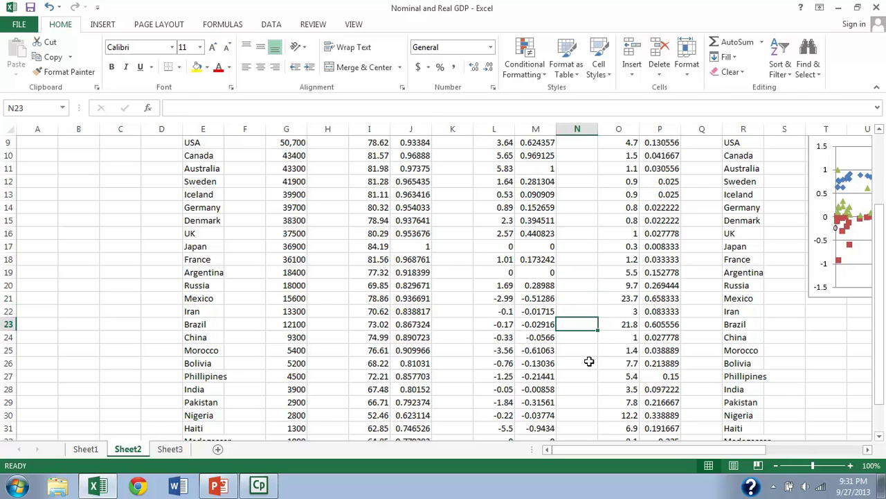
left_click(625, 288)
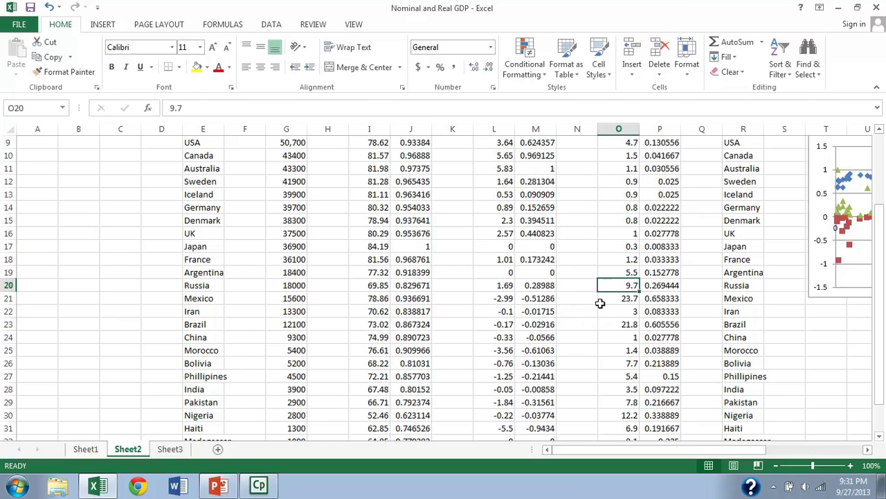
scroll(585, 305, "down", 2)
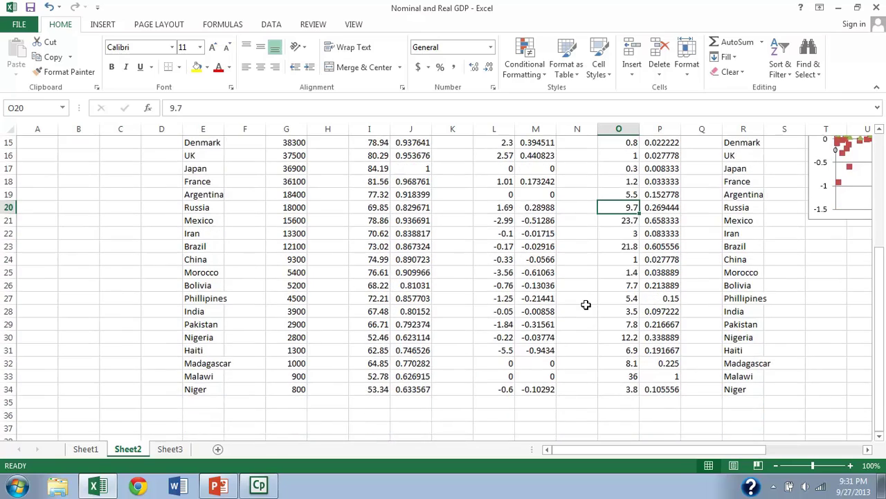
scroll(586, 305, "up", 1)
scroll(586, 305, "down", 1)
left_click(614, 340)
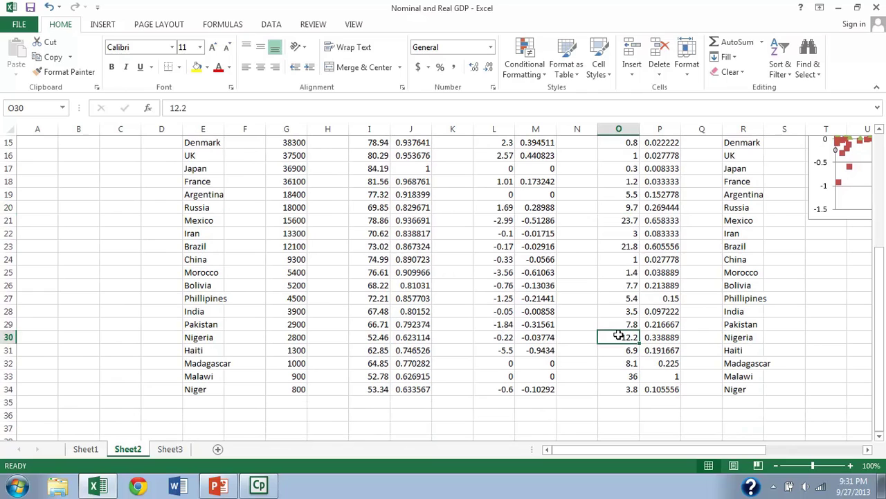
left_click(623, 324)
left_click(586, 297)
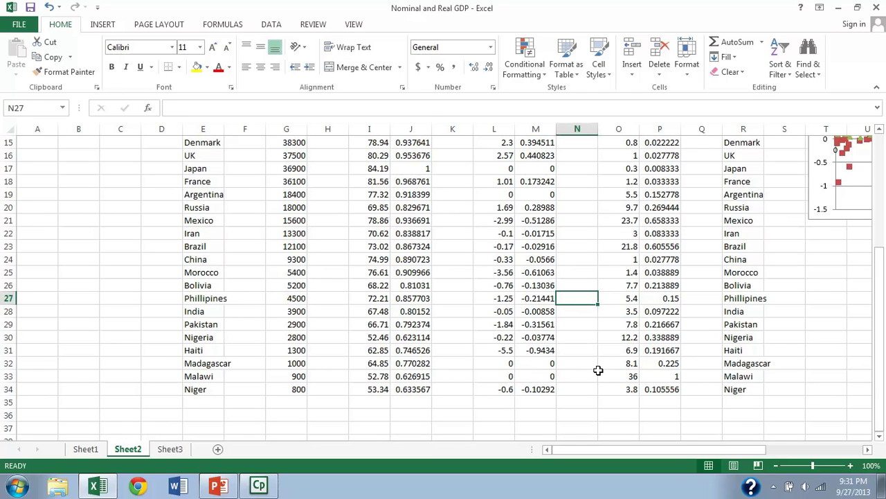
left_click(620, 376)
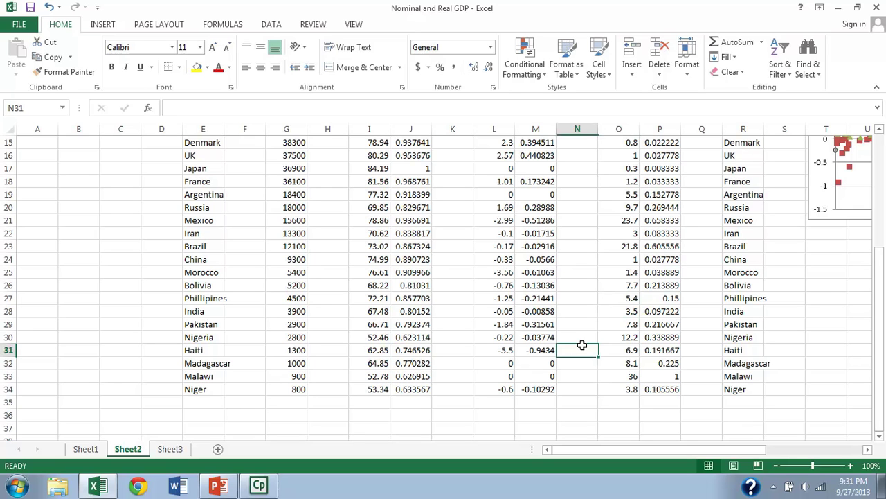
left_click(582, 350)
left_click(586, 323)
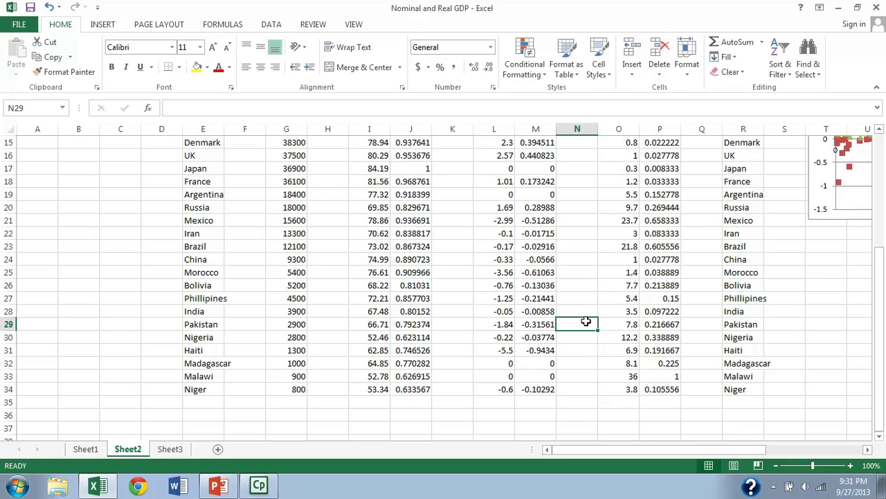
left_click(583, 284)
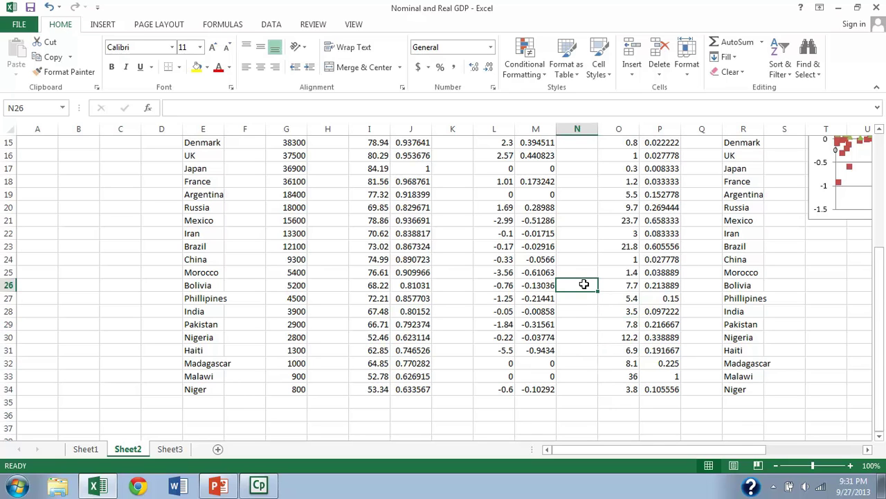
scroll(584, 284, "up", 4)
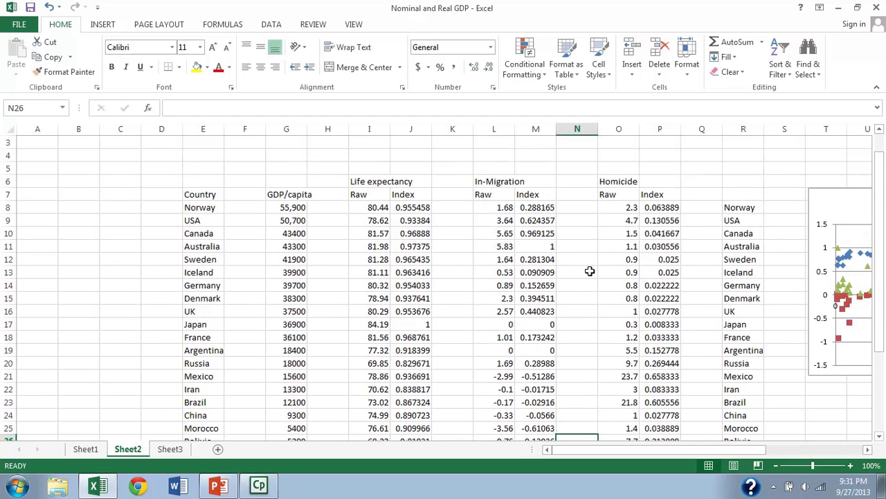
- Inspect Japan's in-migration index formula =L17/5.83, then return to the PowerPoint deck
left_click(588, 281)
left_click(589, 247)
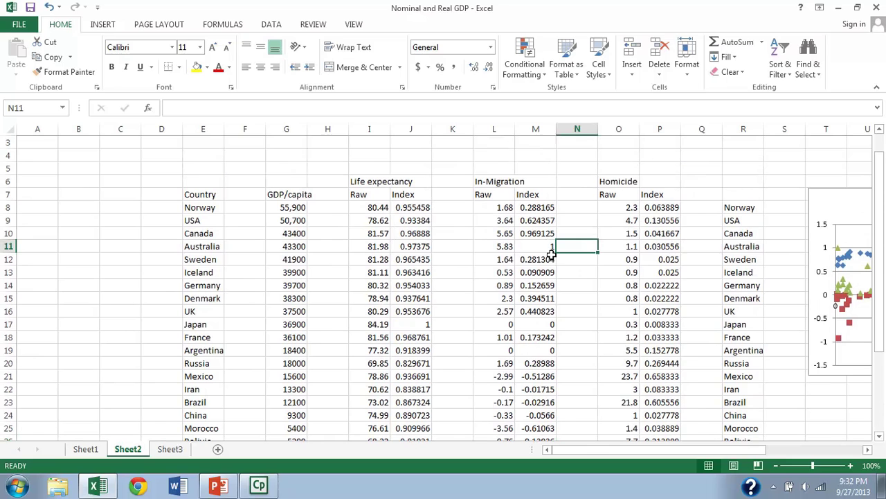
left_click(575, 325)
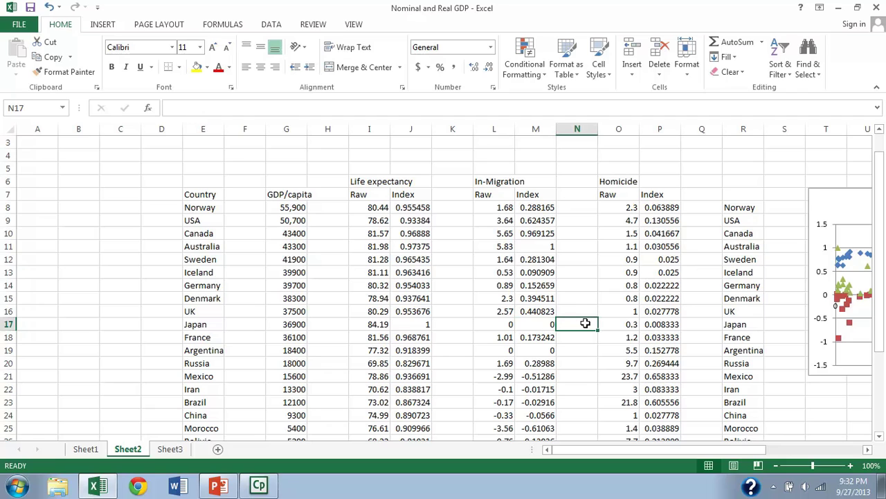
left_click(544, 324)
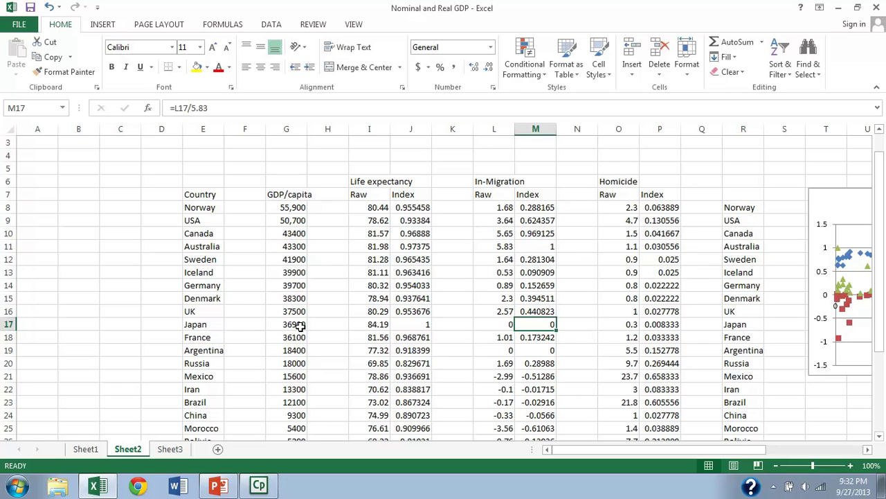
left_click(575, 323)
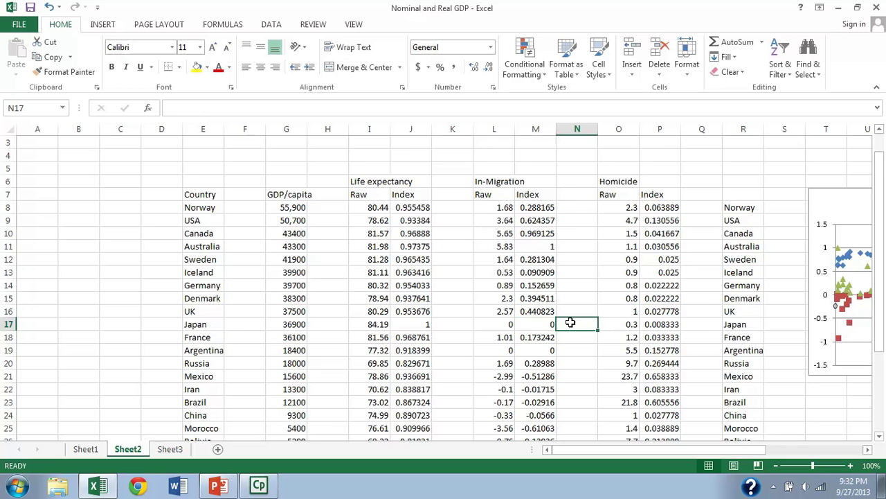
scroll(570, 322, "down", 1)
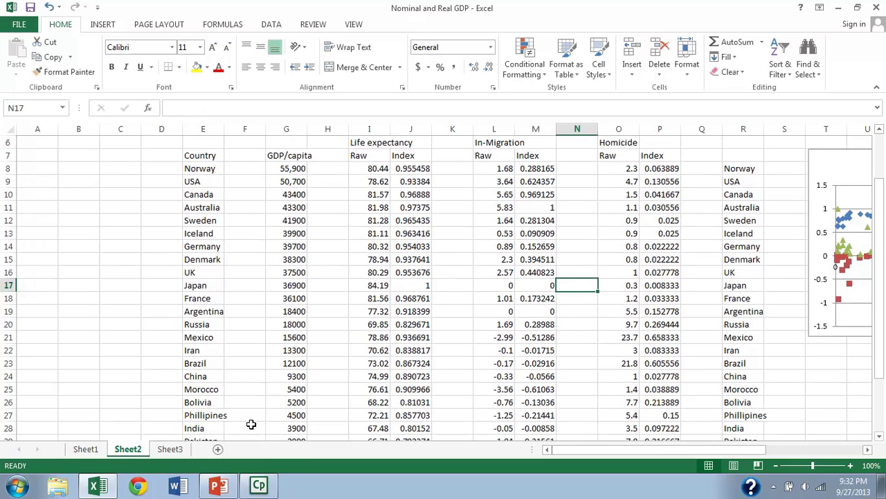
left_click(206, 482)
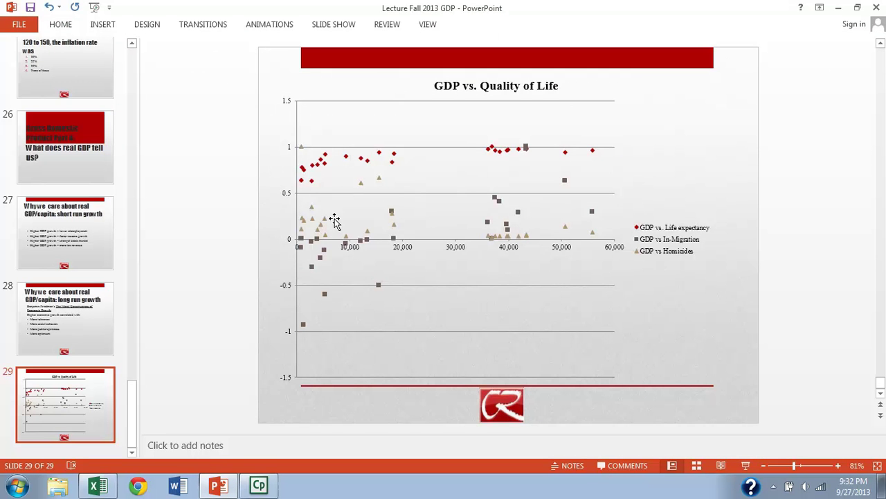
mouse_move(302, 148)
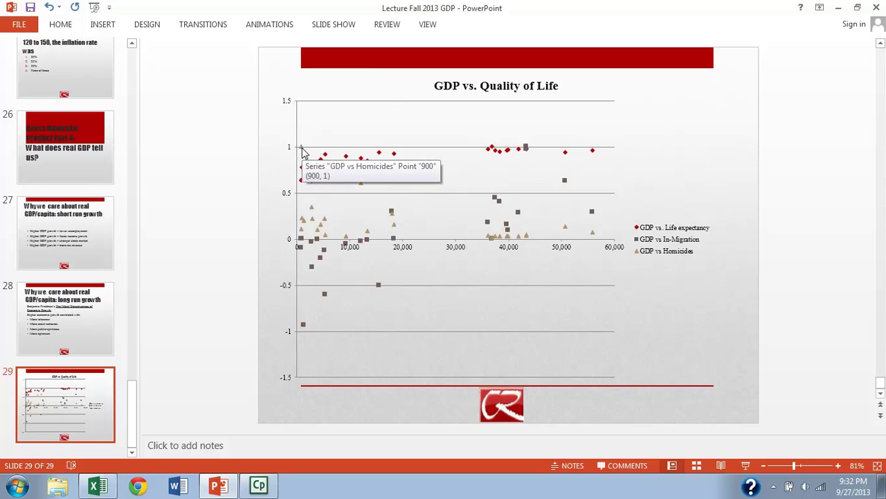